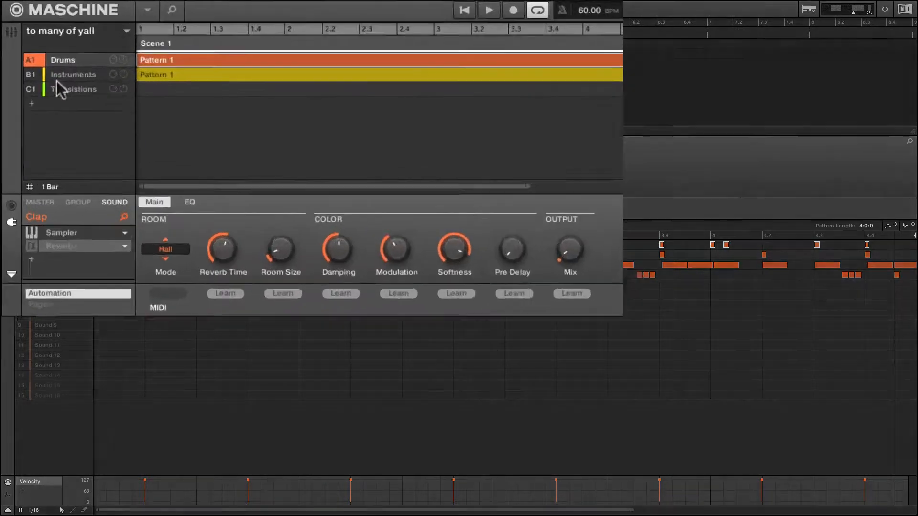
Step: Look through the Instruments and Transistions groups, and return to the Drums group
{"action": "left_click", "coordinate": [57, 79]}
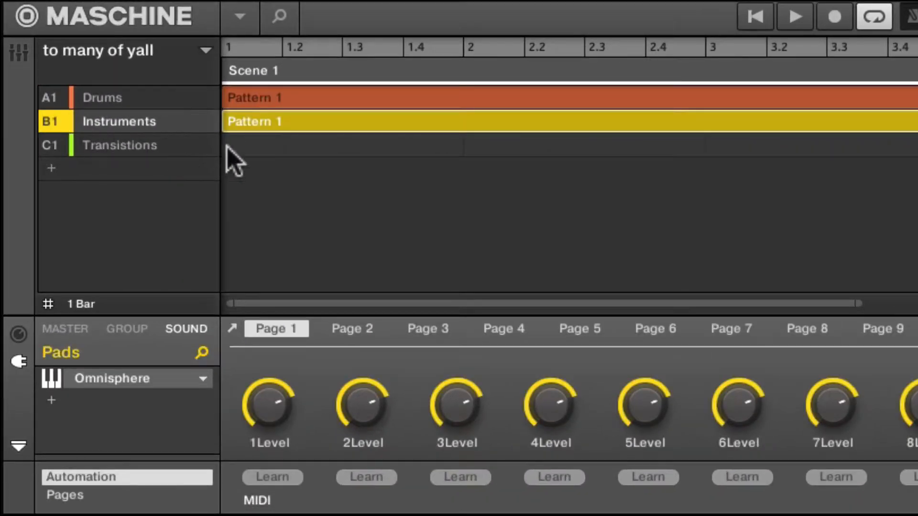
{"action": "left_click", "coordinate": [226, 146]}
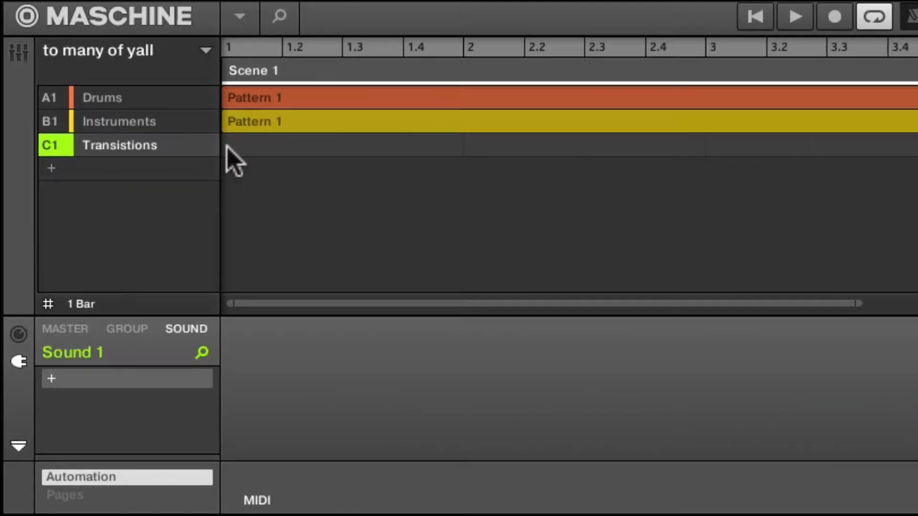
{"action": "key", "text": "Up"}
{"action": "key", "text": "Up"}
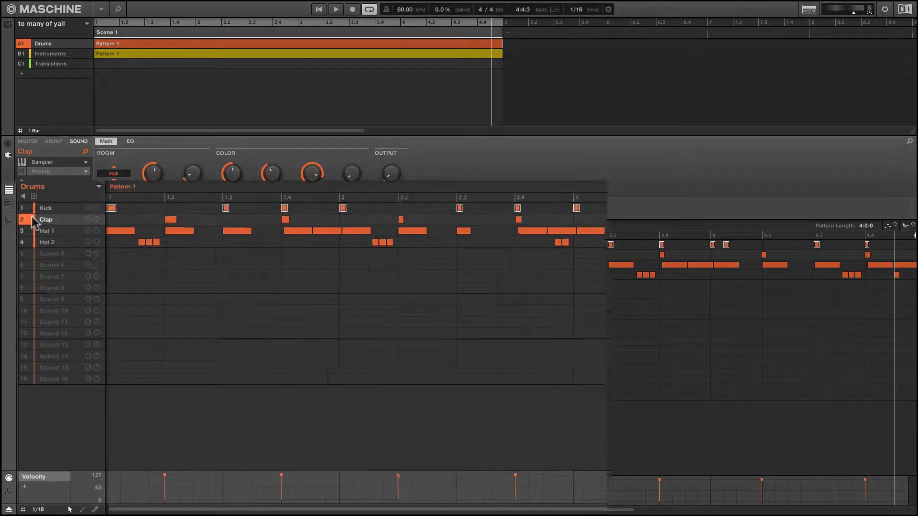
Step: Mute Clap, Hat 1 and Hat 2 in the Drums group, and play the Kick on its own
{"action": "left_click", "coordinate": [24, 241]}
{"action": "left_click", "coordinate": [25, 228]}
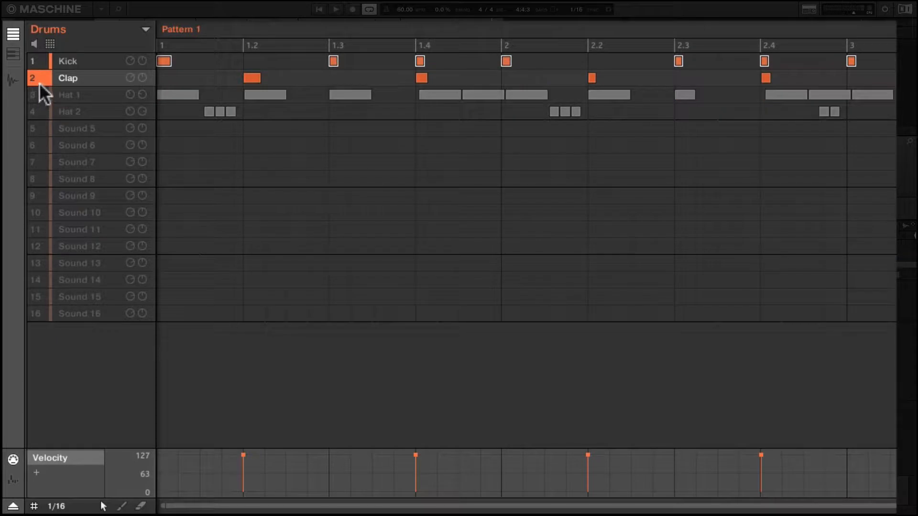
{"action": "left_click", "coordinate": [37, 81]}
{"action": "key", "text": "space"}
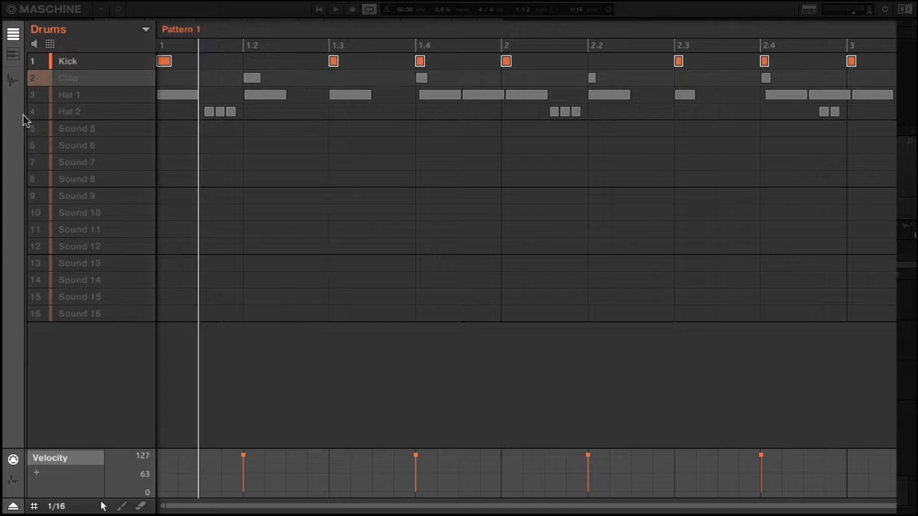
{"action": "key", "text": "space"}
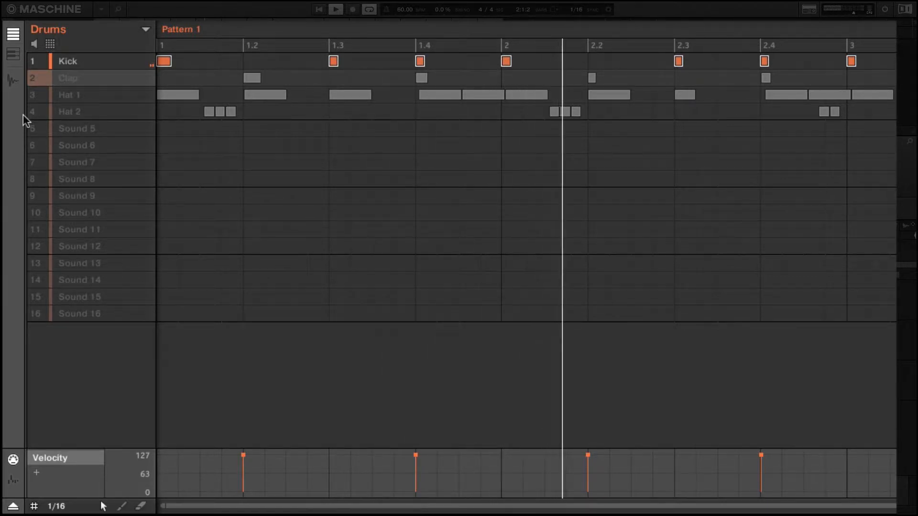
{"action": "key", "text": "space"}
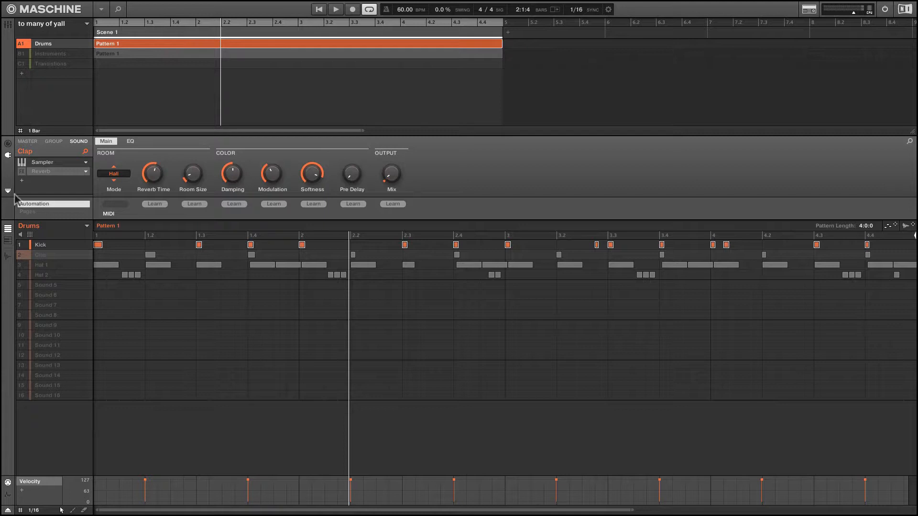
Step: Unmute the Clap and compare the Drums group's plug-in slots with the Clap sound's own slots
{"action": "left_click", "coordinate": [25, 255]}
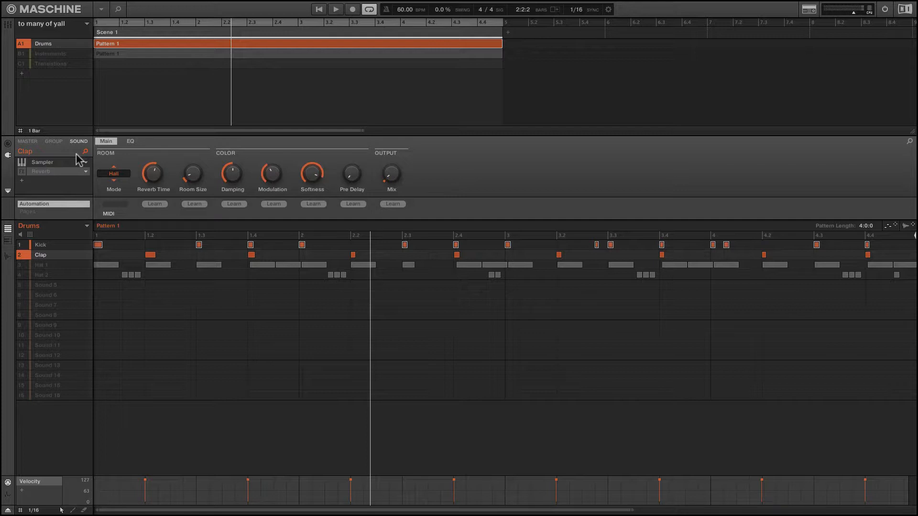
{"action": "left_click", "coordinate": [60, 143]}
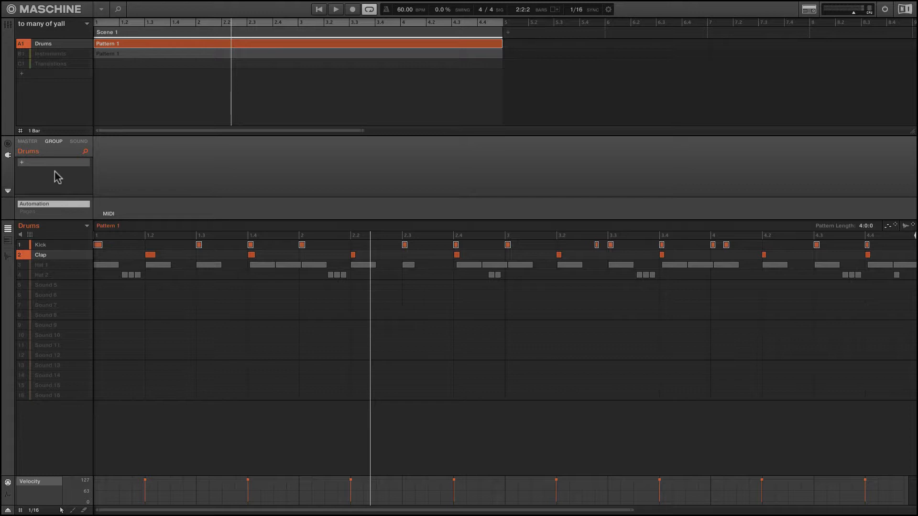
{"action": "left_click", "coordinate": [80, 144]}
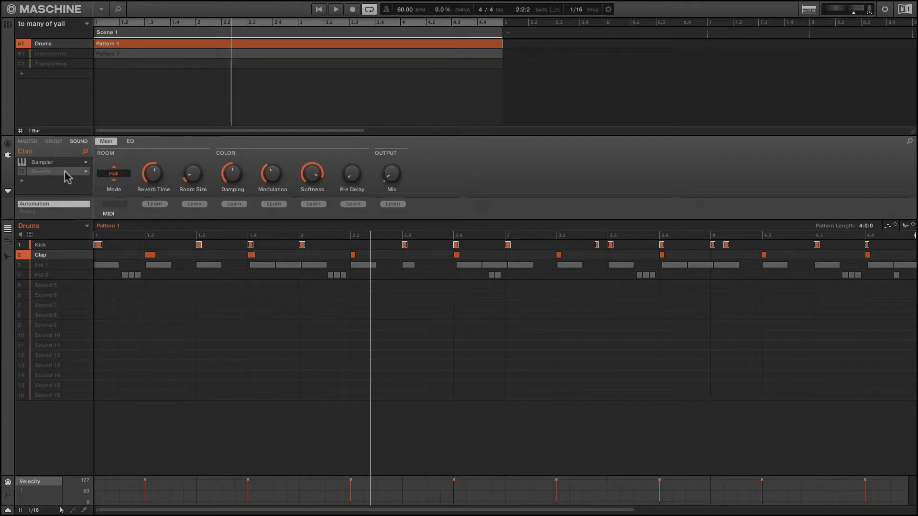
Step: Browse the Native Instruments and internal effects available for the Clap's Reverb slot without choosing one
{"action": "left_click", "coordinate": [85, 172]}
{"action": "mouse_move", "coordinate": [123, 200]}
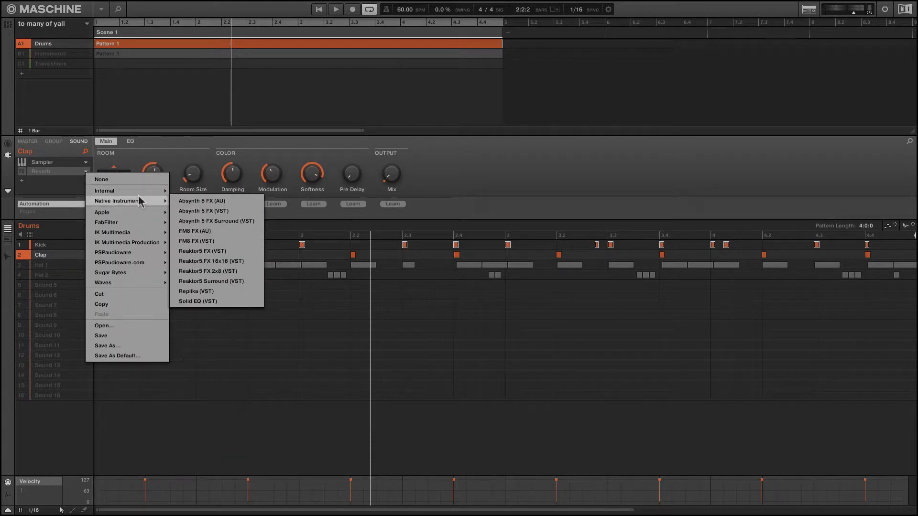
{"action": "mouse_move", "coordinate": [156, 192]}
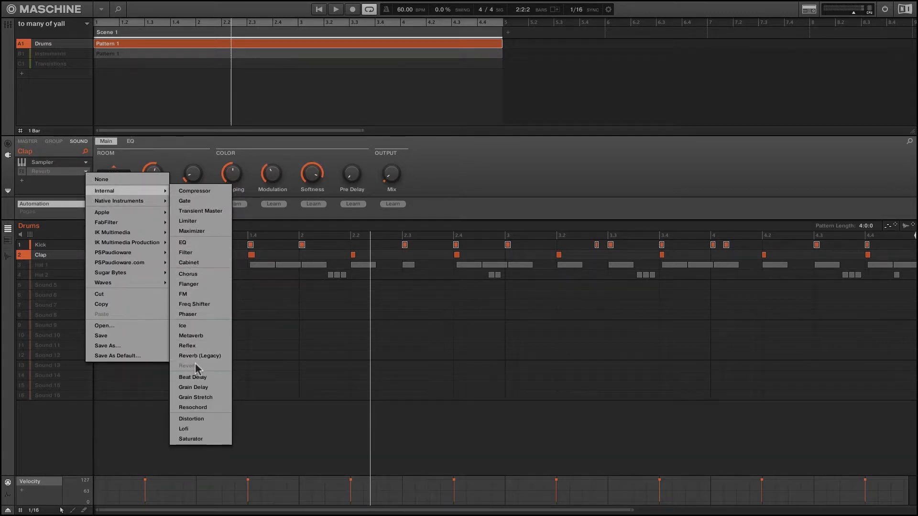
{"action": "left_click", "coordinate": [55, 189]}
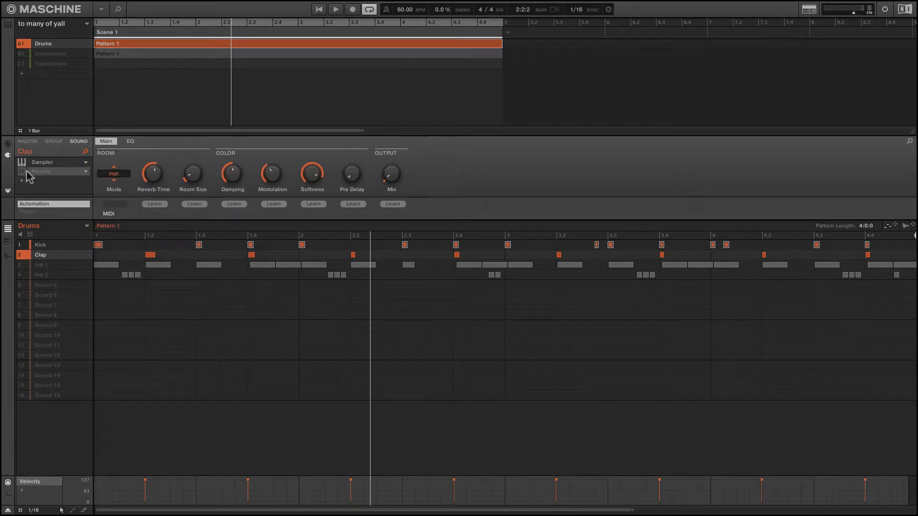
Step: Enable the Reverb effect on the Clap and play the pattern with it
{"action": "left_click", "coordinate": [22, 172]}
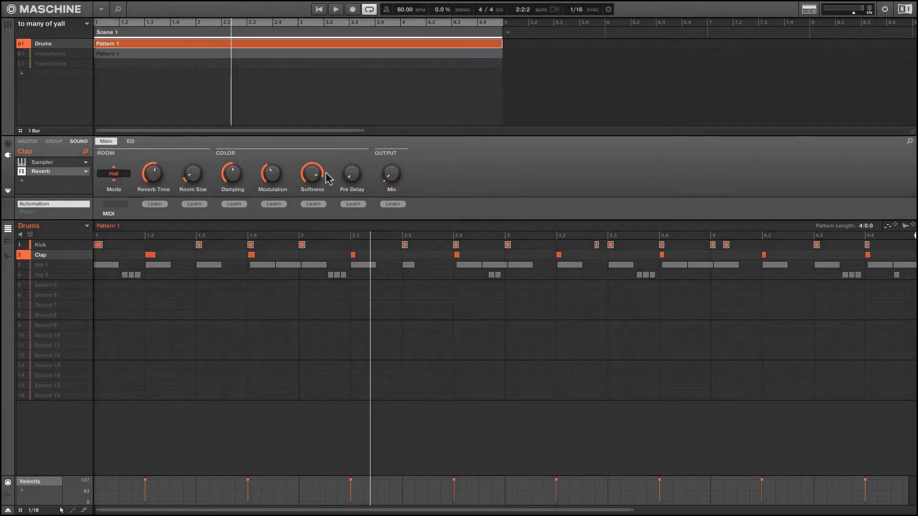
{"action": "mouse_move", "coordinate": [232, 181]}
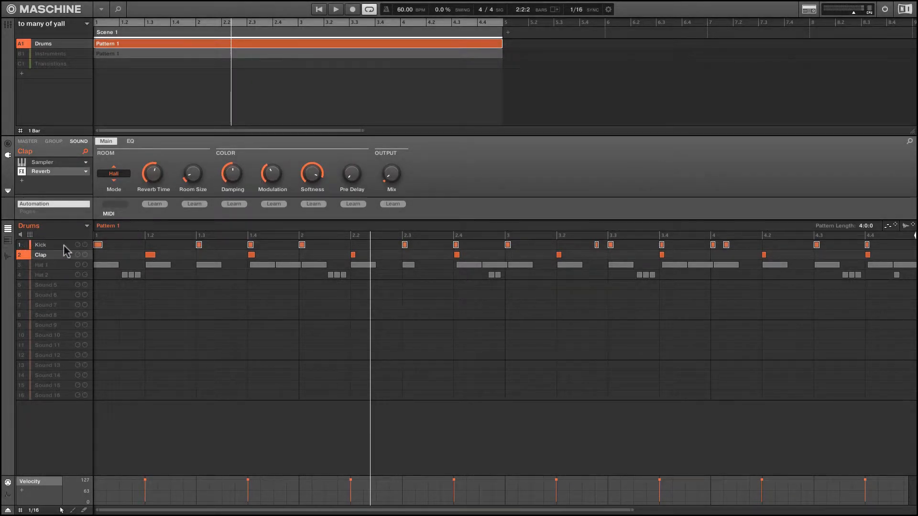
{"action": "key", "text": "space"}
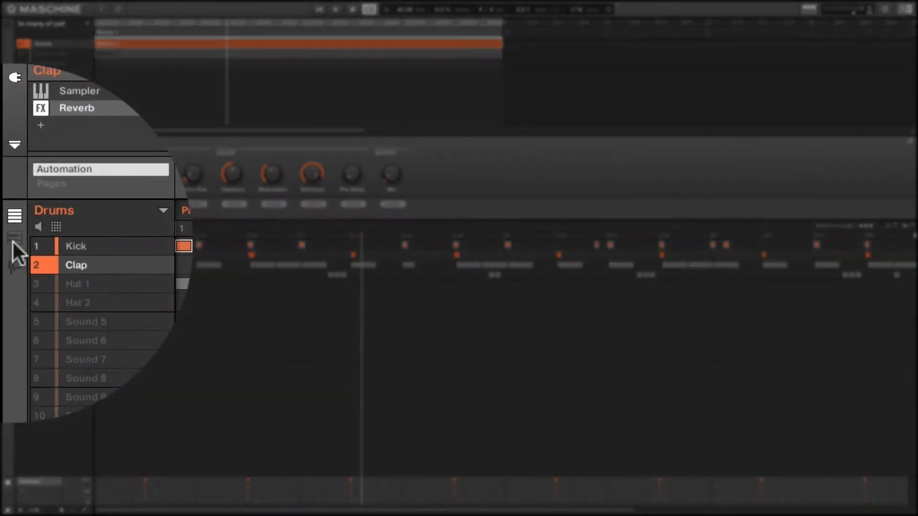
Step: Examine the Clap's notes in the keyboard view and its waveform in the sample editor's Edit page
{"action": "left_click", "coordinate": [15, 238]}
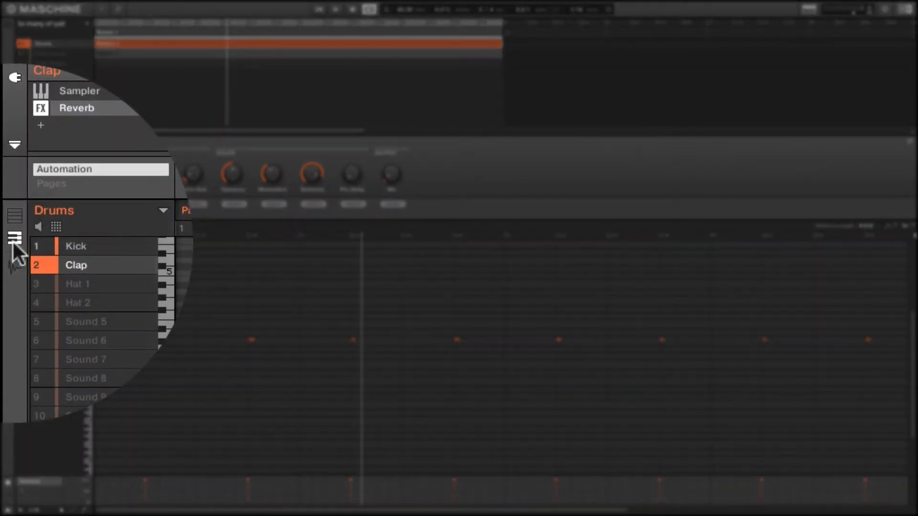
{"action": "left_click", "coordinate": [14, 255]}
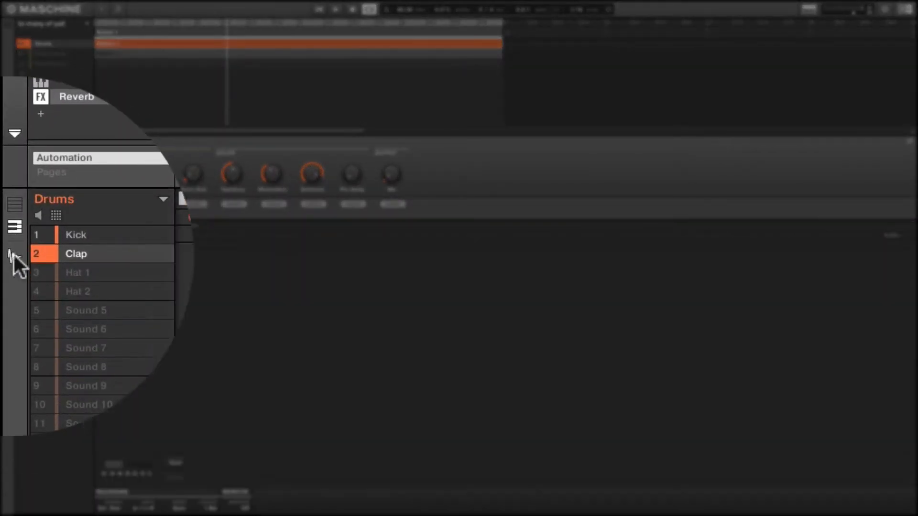
{"action": "left_click", "coordinate": [184, 222]}
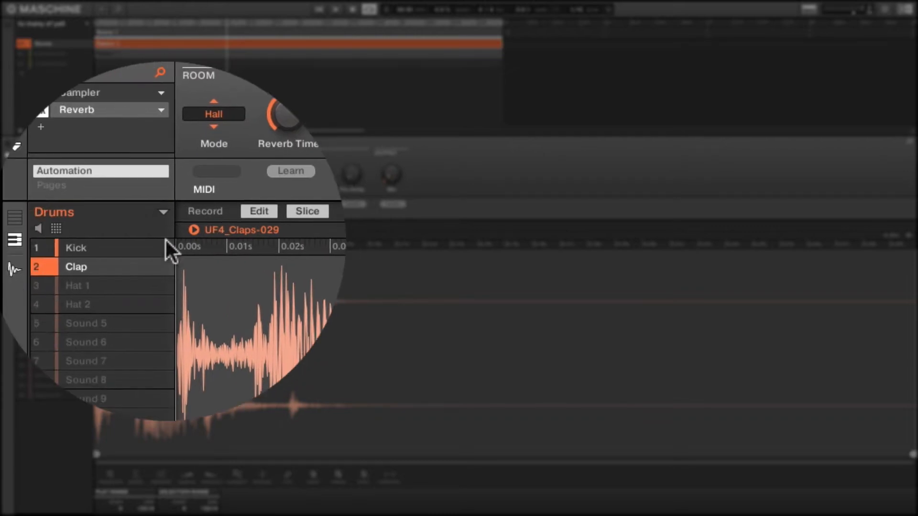
{"action": "left_click", "coordinate": [15, 226]}
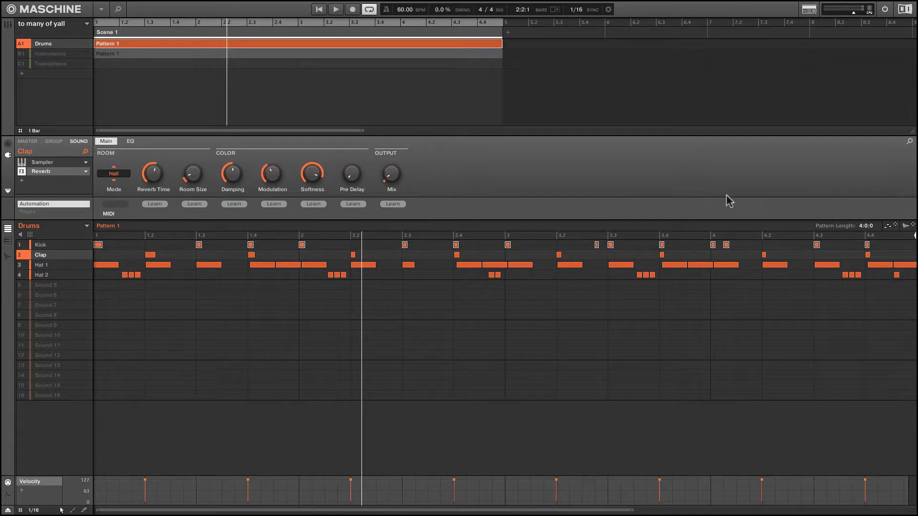
Step: Make the arranger area taller, and check the Drums channel levels in the mixer view during playback
{"action": "left_click_drag", "start_coordinate": [905, 130], "coordinate": [905, 204]}
{"action": "key", "text": "Tab"}
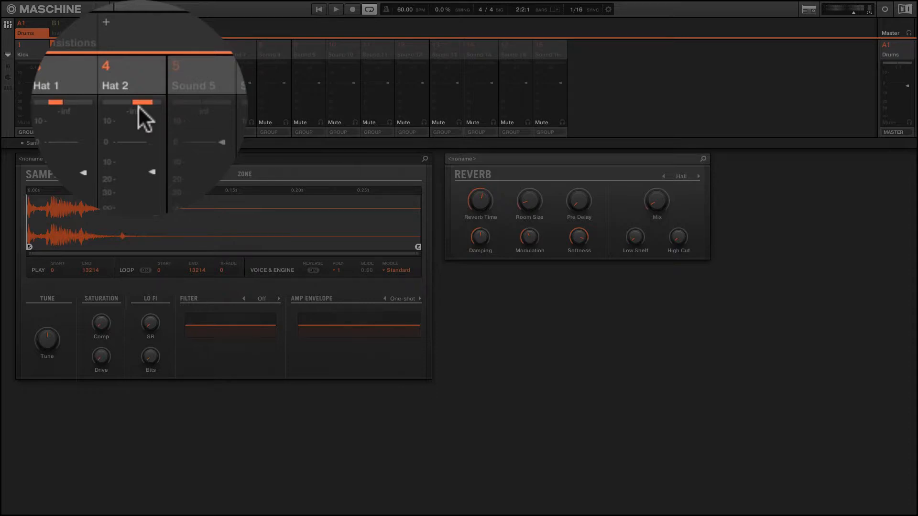
{"action": "key", "text": "space"}
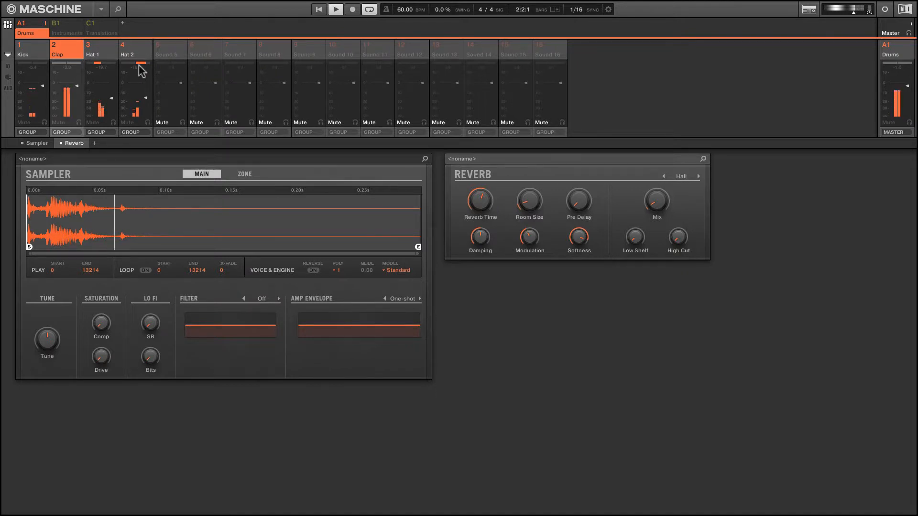
{"action": "key", "text": "space"}
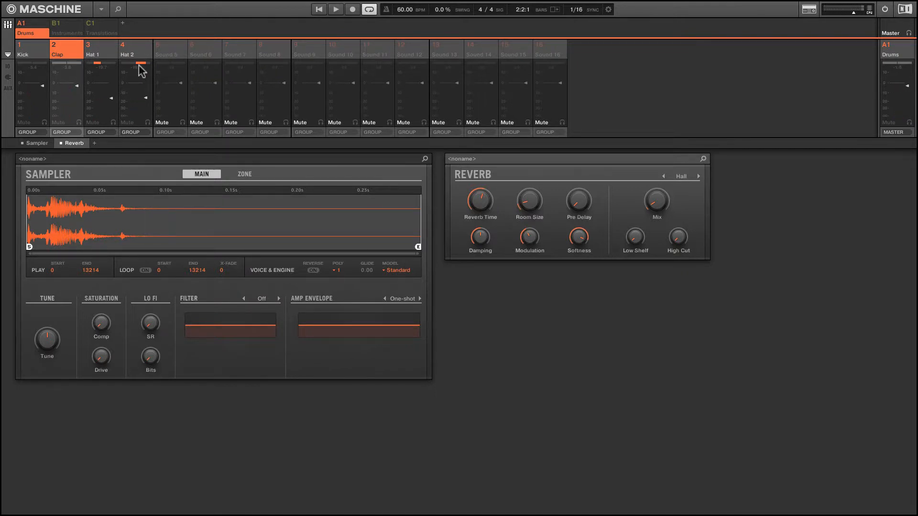
{"action": "key", "text": "Tab"}
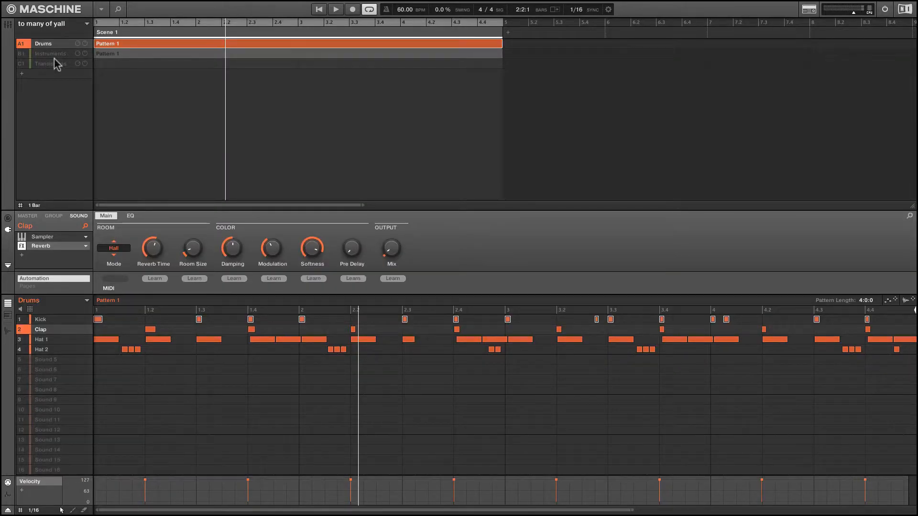
Step: Unmute the Instruments group, show its pattern for editing, and mute the Drums group
{"action": "left_click", "coordinate": [22, 55]}
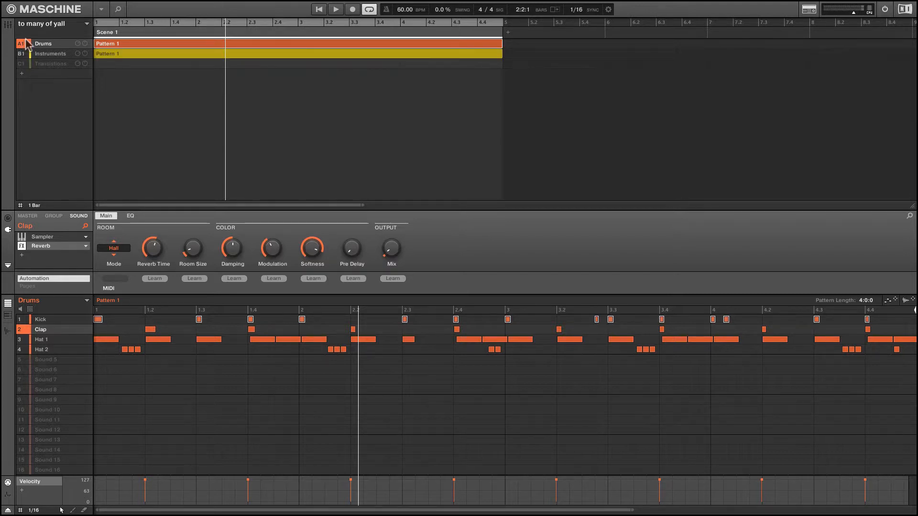
{"action": "left_click_drag", "start_coordinate": [27, 44], "coordinate": [36, 50]}
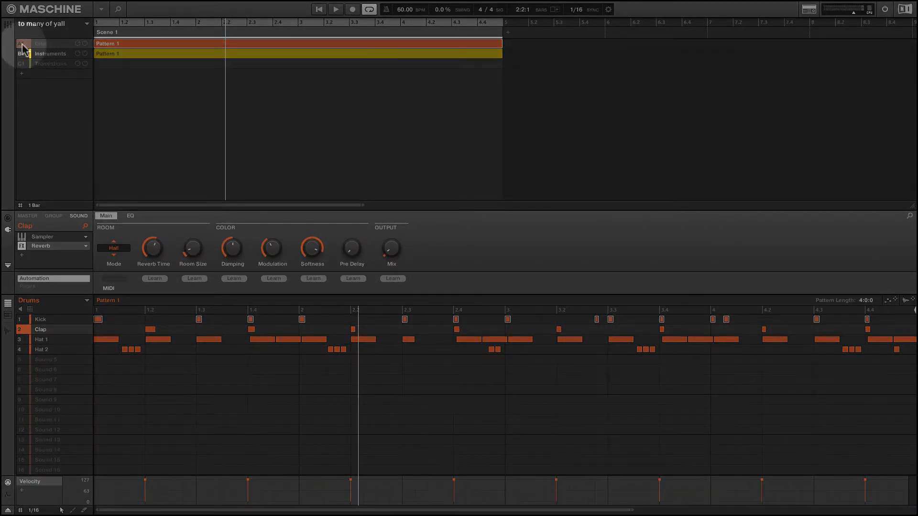
{"action": "left_click", "coordinate": [23, 45]}
{"action": "left_click", "coordinate": [22, 44]}
{"action": "double_click", "coordinate": [40, 44]}
{"action": "left_click", "coordinate": [41, 54]}
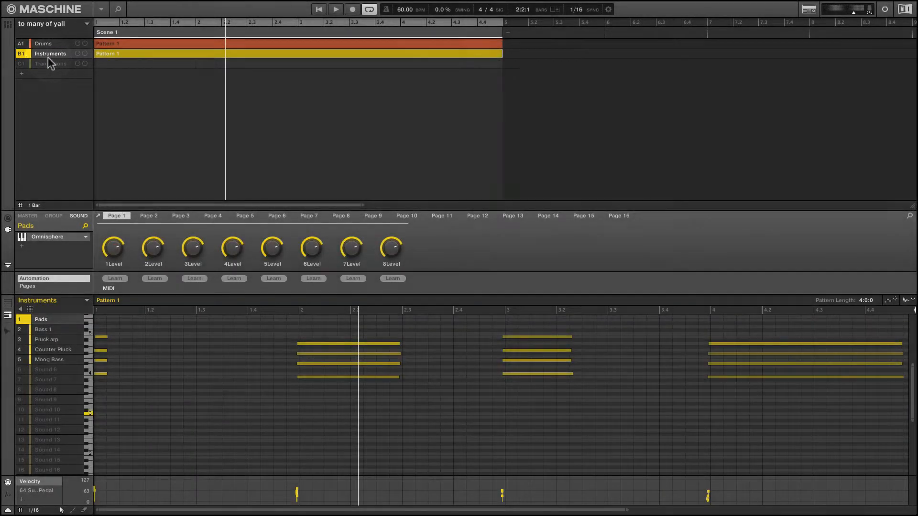
{"action": "left_click", "coordinate": [22, 44]}
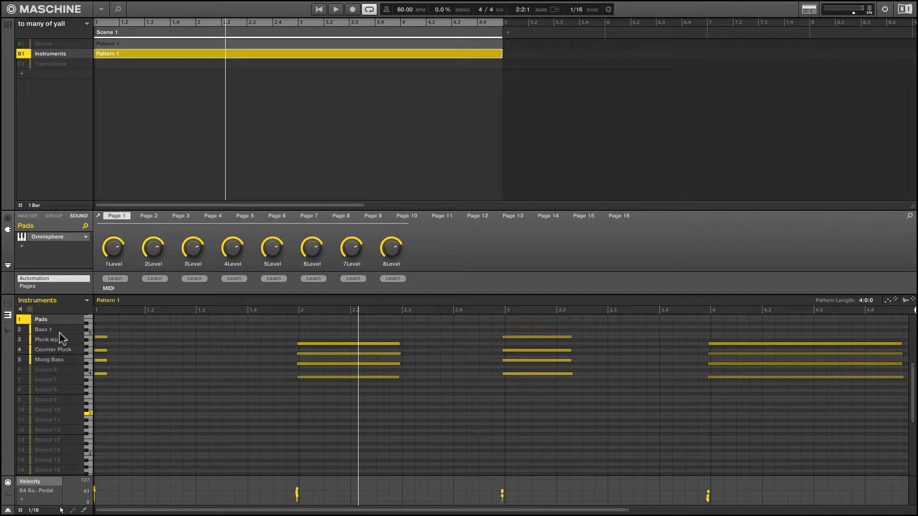
Step: Mute every used sound in the Instruments group except Bass 1, and display the Bass 1 notes
{"action": "left_click", "coordinate": [22, 321]}
{"action": "left_click", "coordinate": [21, 340]}
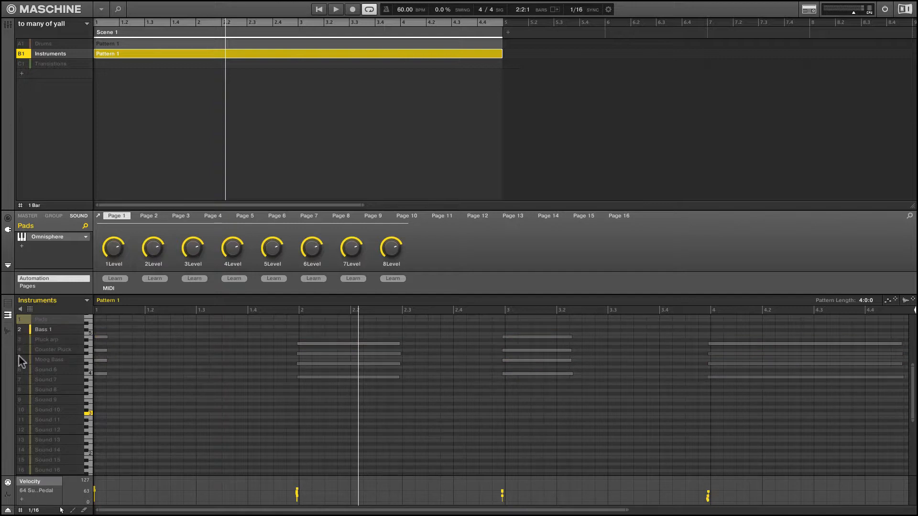
{"action": "left_click", "coordinate": [38, 330]}
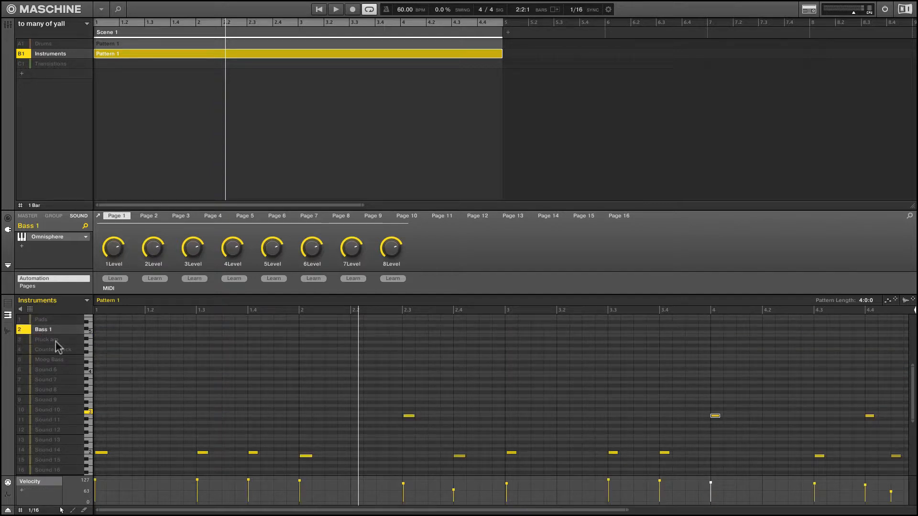
Step: View the Omnisphere plug-in window of Bass 1 and close it again
{"action": "left_click", "coordinate": [50, 239]}
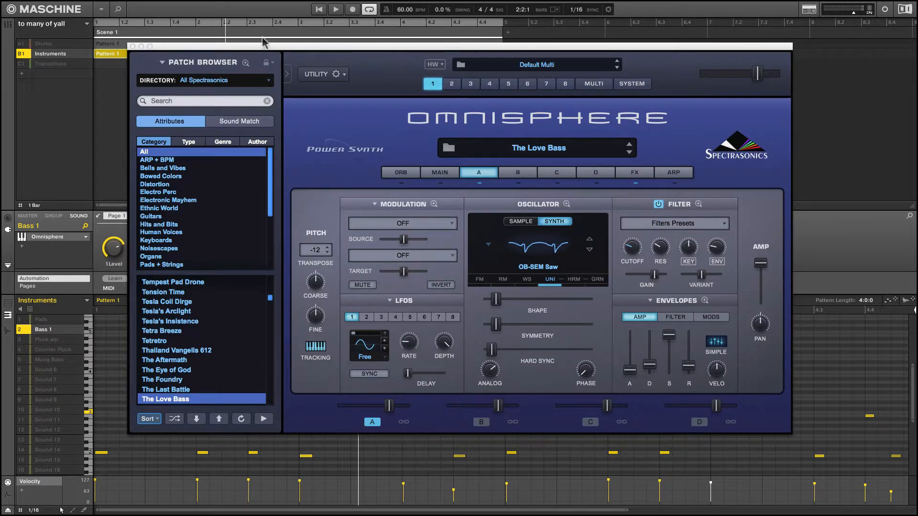
{"action": "left_click", "coordinate": [132, 46]}
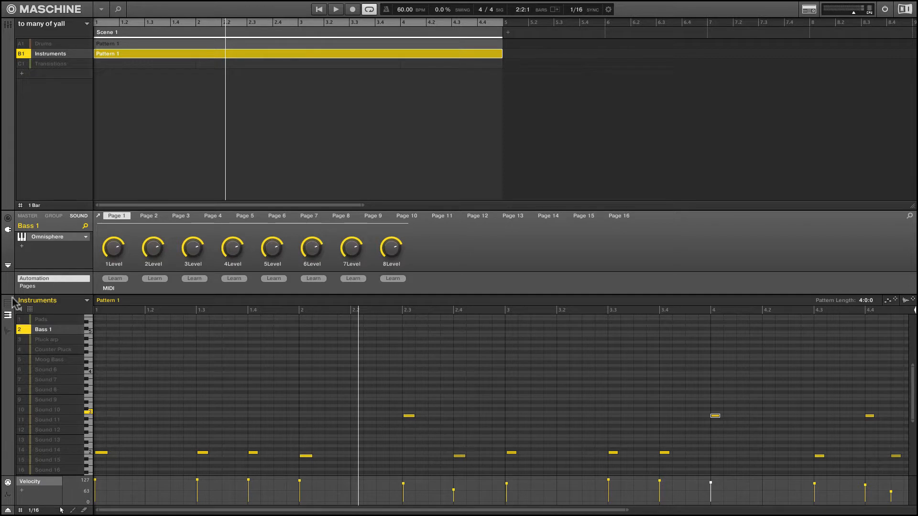
Step: Play Bass 1 on its own, and switch the pattern editor to show all Instruments sounds together
{"action": "key", "text": "space"}
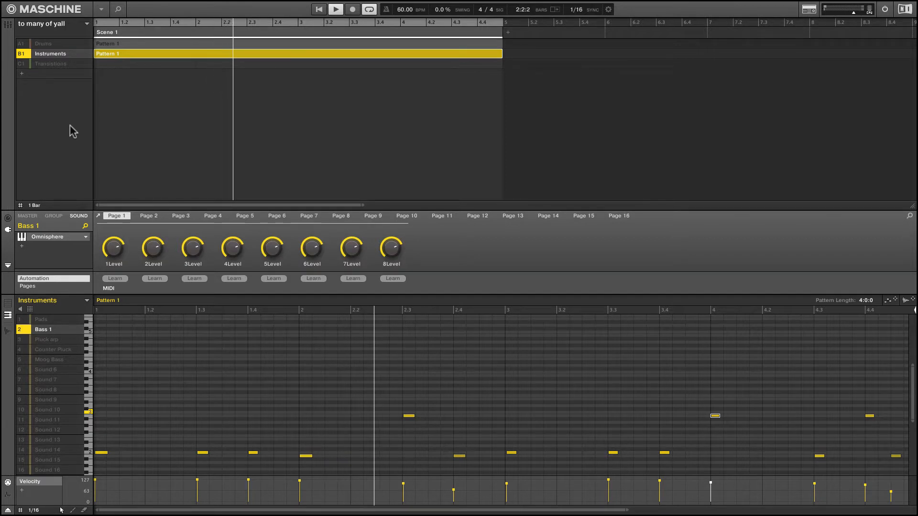
{"action": "key", "text": "space"}
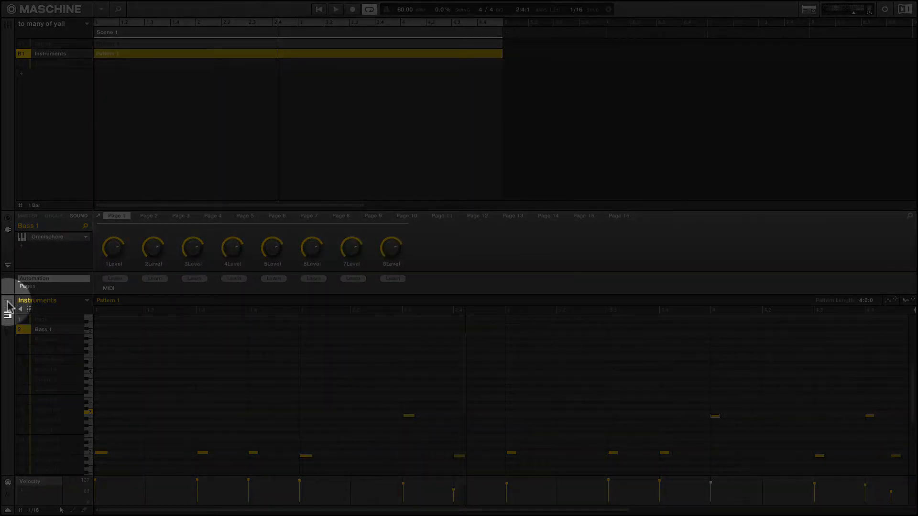
{"action": "left_click", "coordinate": [8, 303]}
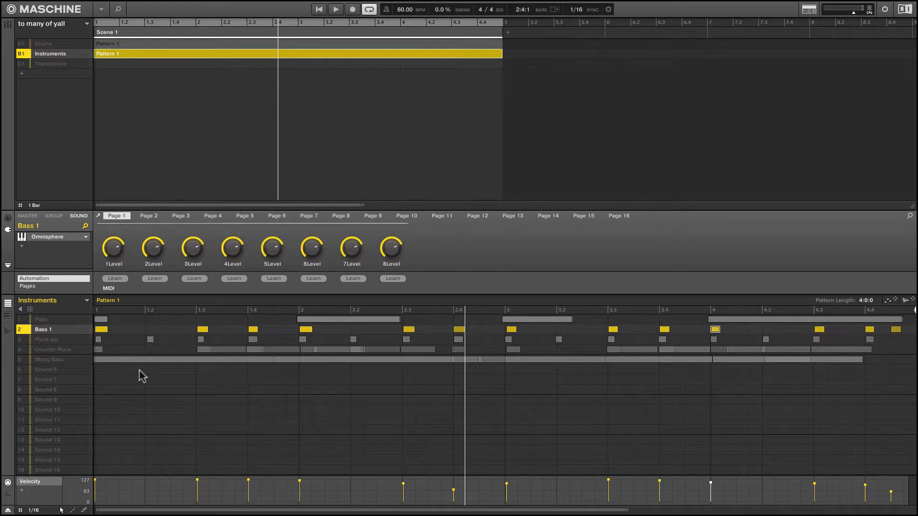
Step: Show the Bass 1 notes in keyboard view, check the sample editor's Slice page, and return to the notes
{"action": "left_click", "coordinate": [8, 316]}
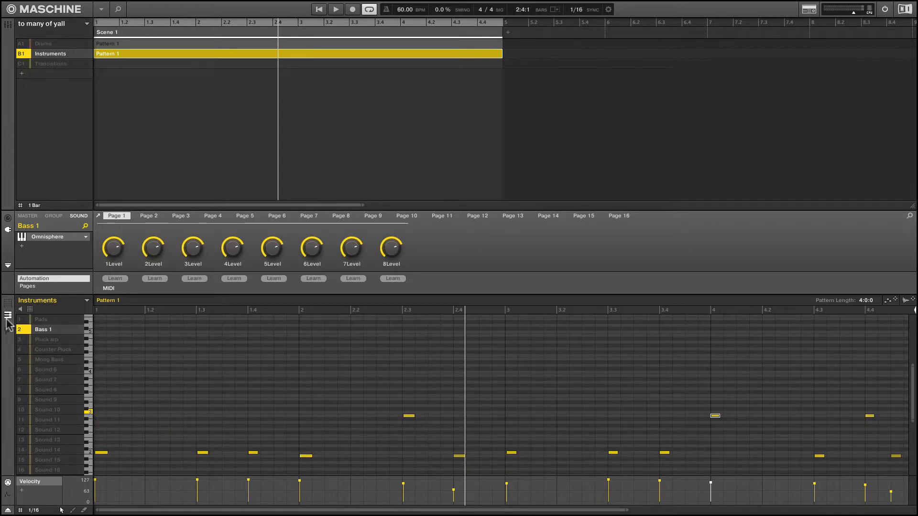
{"action": "left_click", "coordinate": [8, 332]}
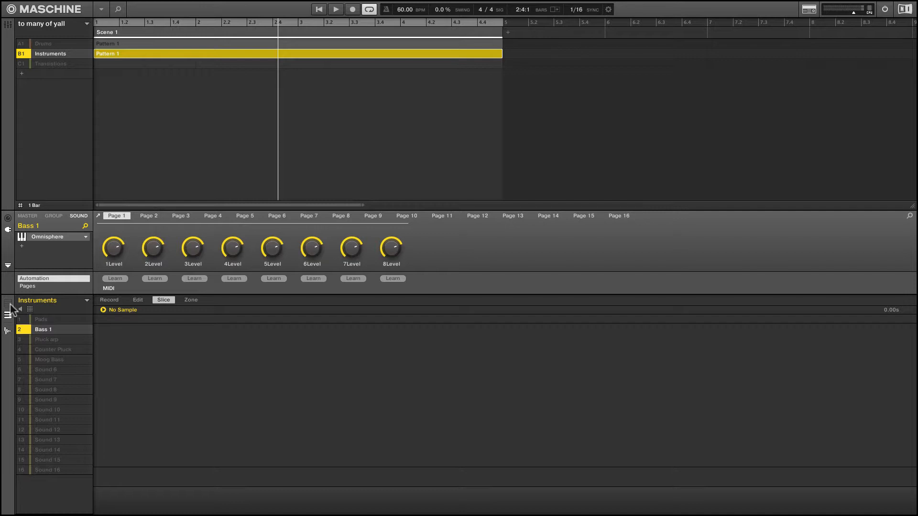
{"action": "left_click", "coordinate": [7, 314]}
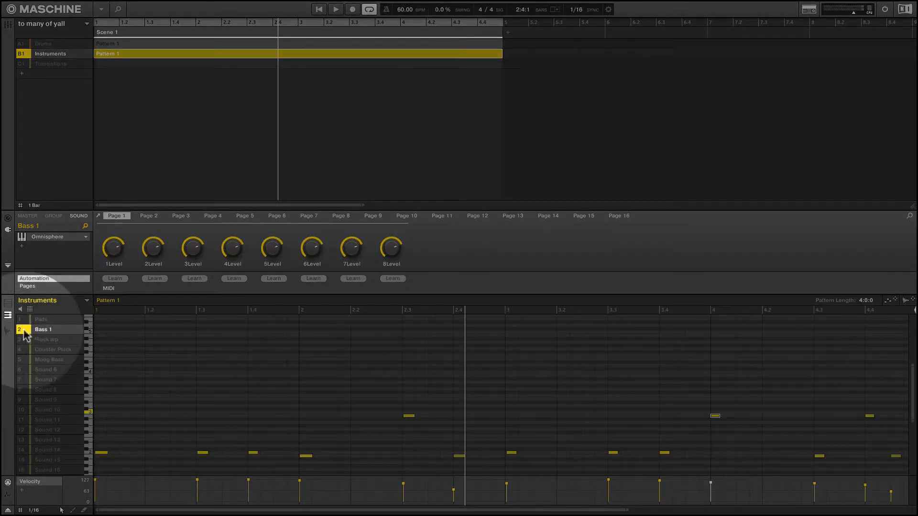
Step: Display the Pluck arp notes and toggle the sound's mute off and on, leaving it muted
{"action": "left_click", "coordinate": [49, 341]}
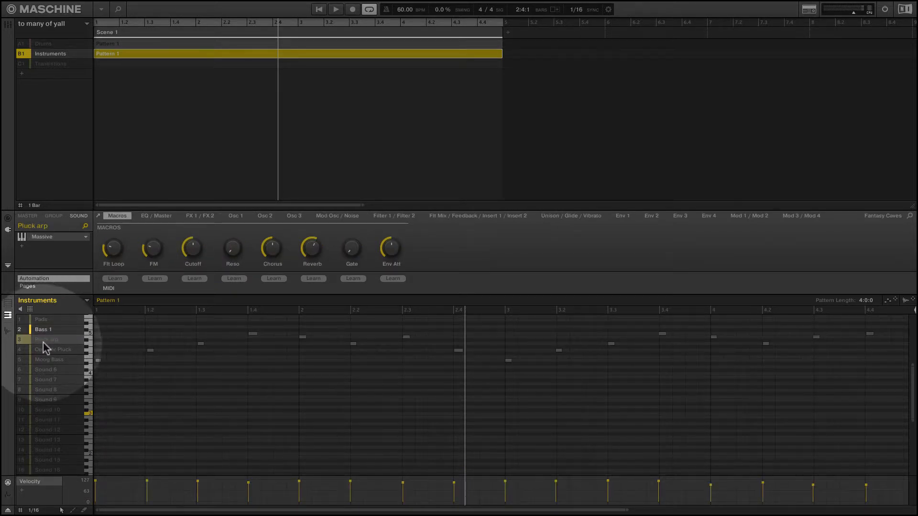
{"action": "left_click", "coordinate": [23, 341]}
{"action": "left_click", "coordinate": [22, 341]}
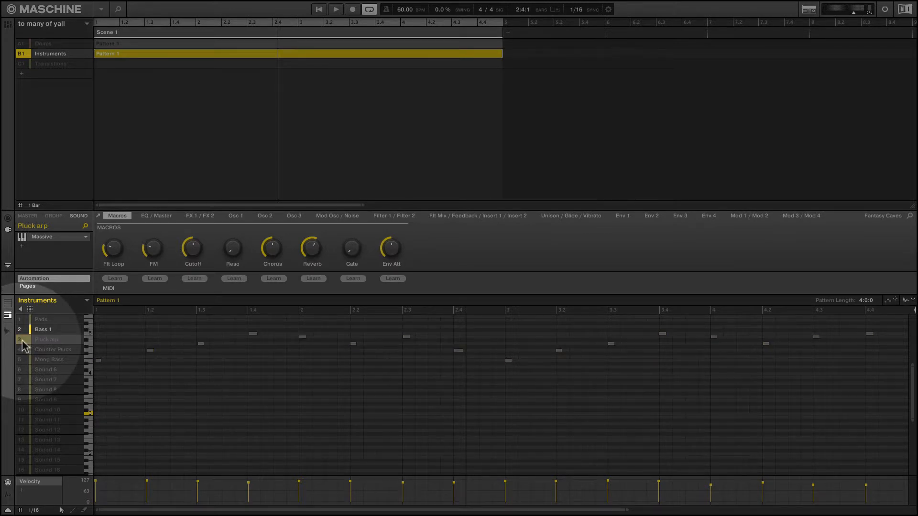
{"action": "left_click", "coordinate": [22, 341]}
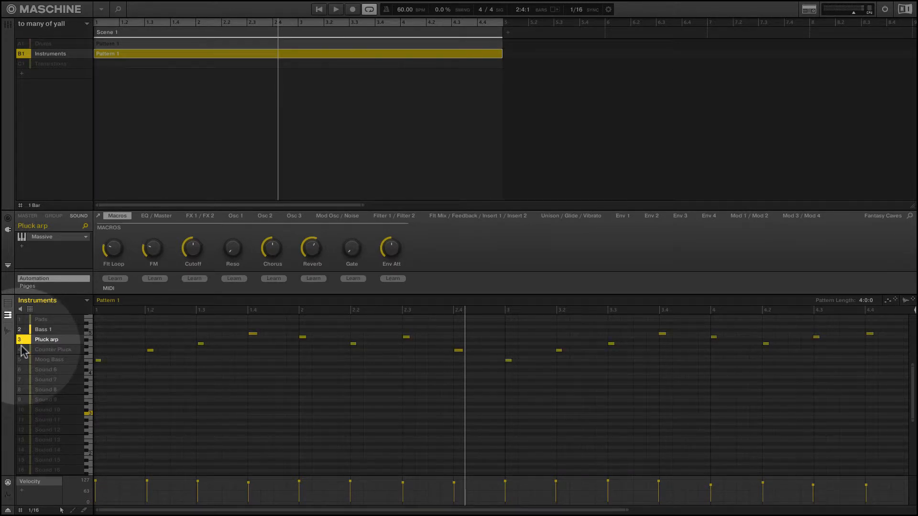
{"action": "left_click", "coordinate": [21, 340]}
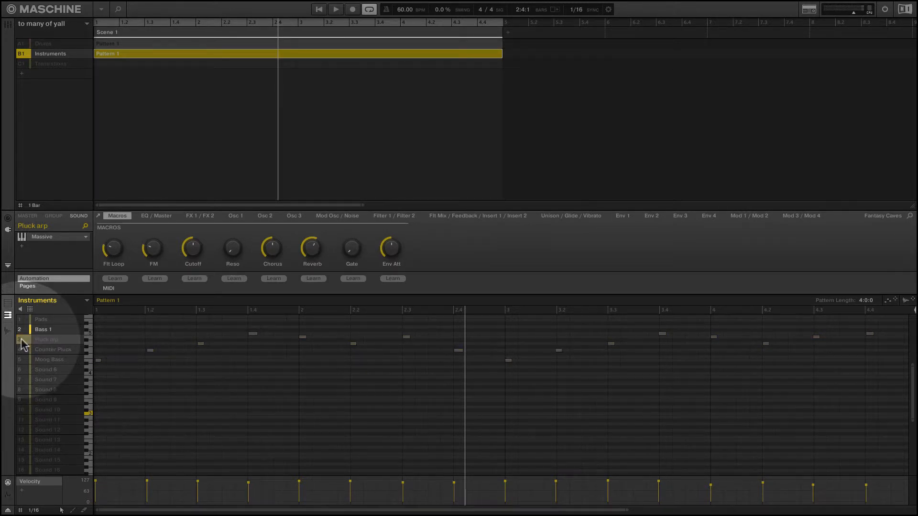
Step: Show all Instruments sounds together in the pattern editor, and unmute the Drums group to play it with Bass 1
{"action": "left_click", "coordinate": [8, 303]}
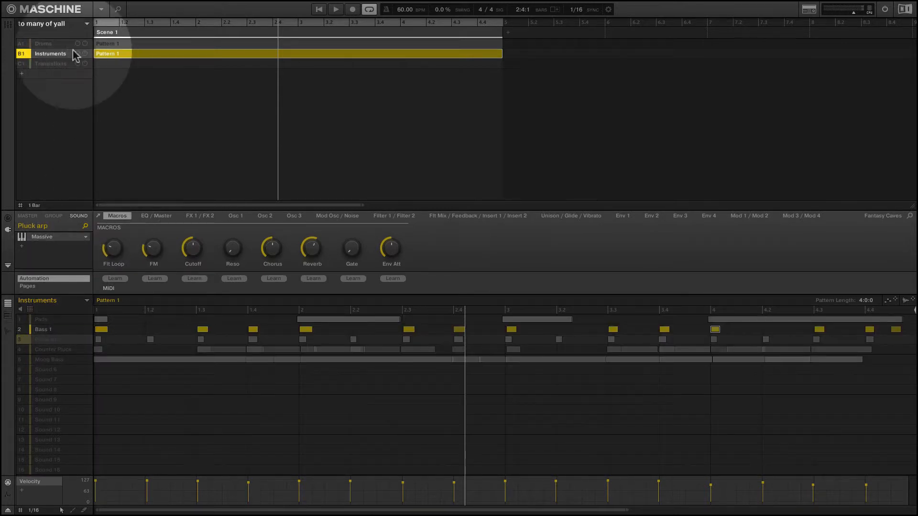
{"action": "left_click", "coordinate": [21, 44]}
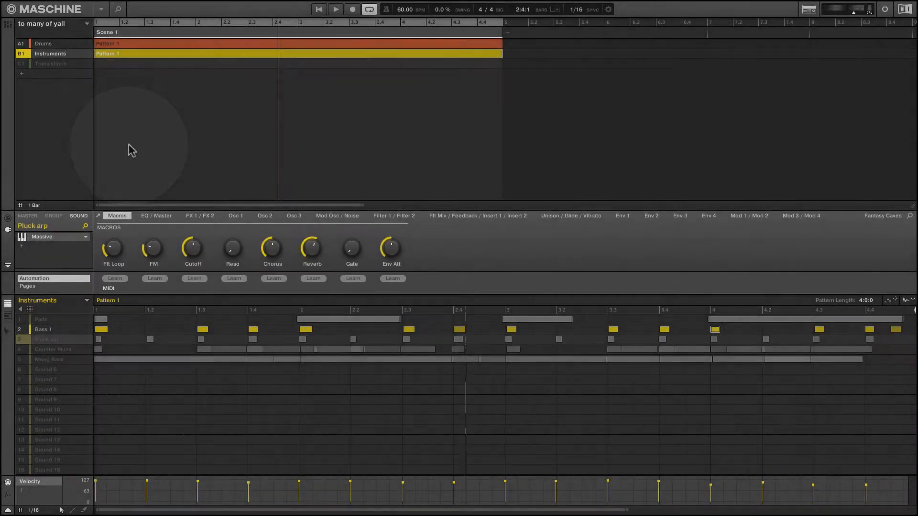
{"action": "key", "text": "space"}
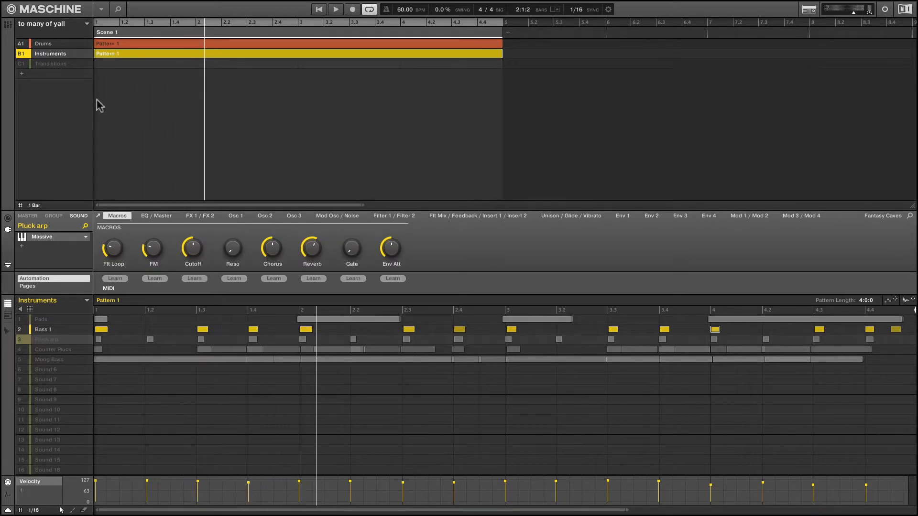
Step: Unmute Pluck arp, show its notes in keyboard view, and play it with the drums and Bass 1
{"action": "left_click", "coordinate": [20, 340]}
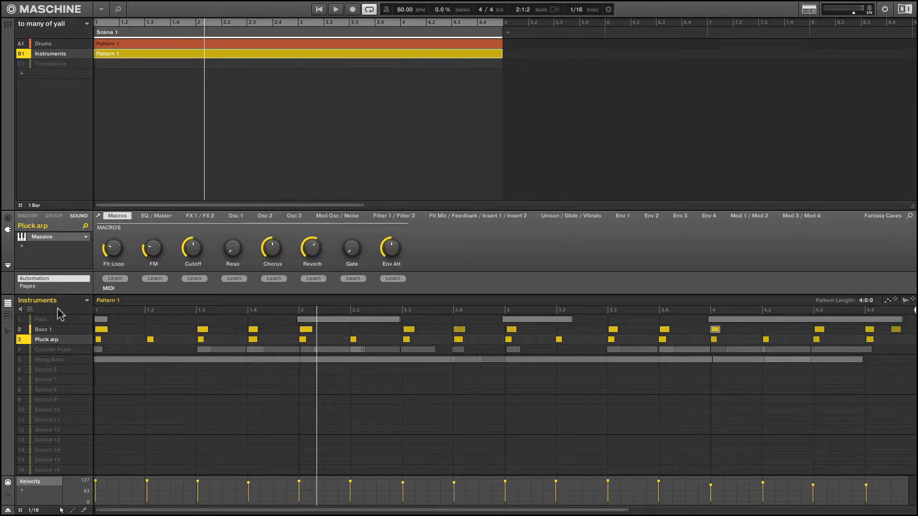
{"action": "left_click", "coordinate": [7, 316]}
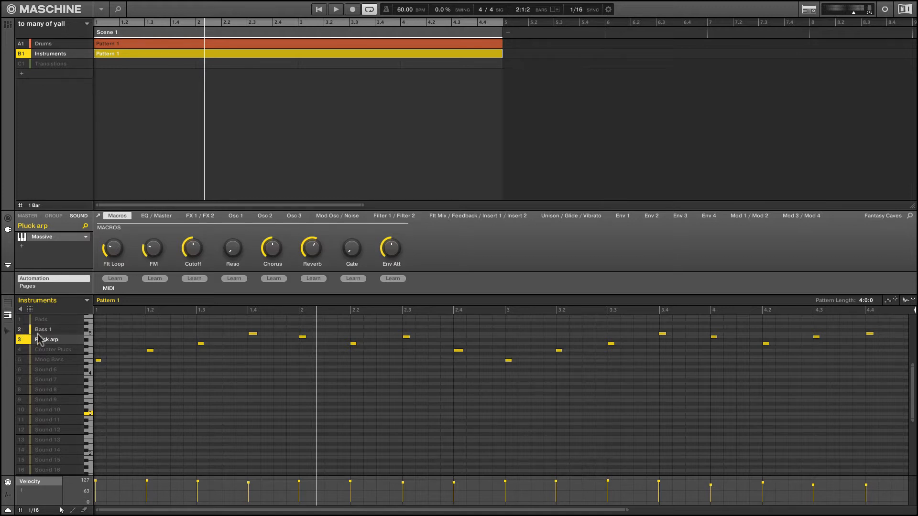
{"action": "key", "text": "space"}
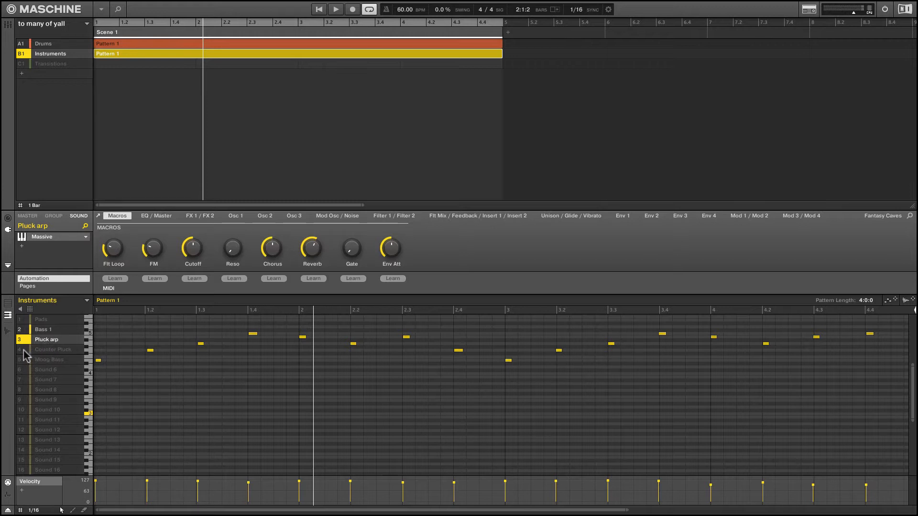
Step: Unmute Counter Pluck, play the beat with it, and compare its notes with those of Pluck arp
{"action": "left_click", "coordinate": [44, 356]}
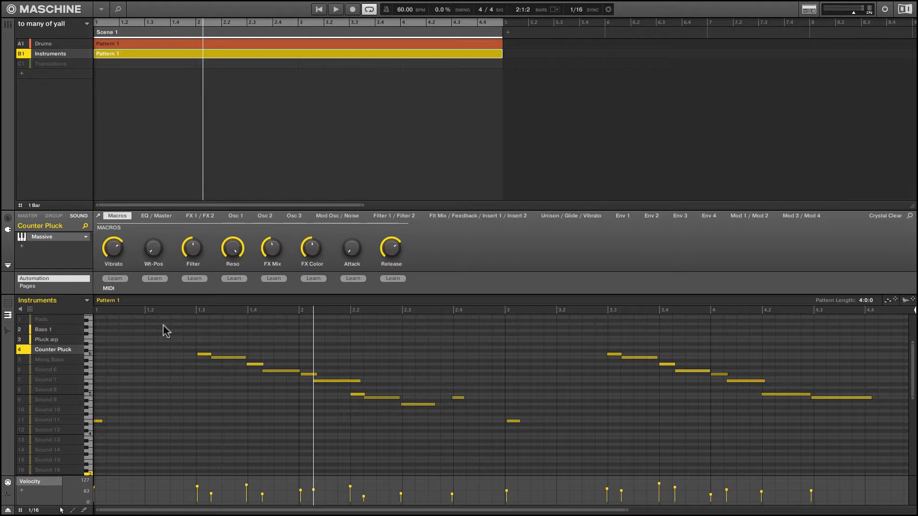
{"action": "key", "text": "space"}
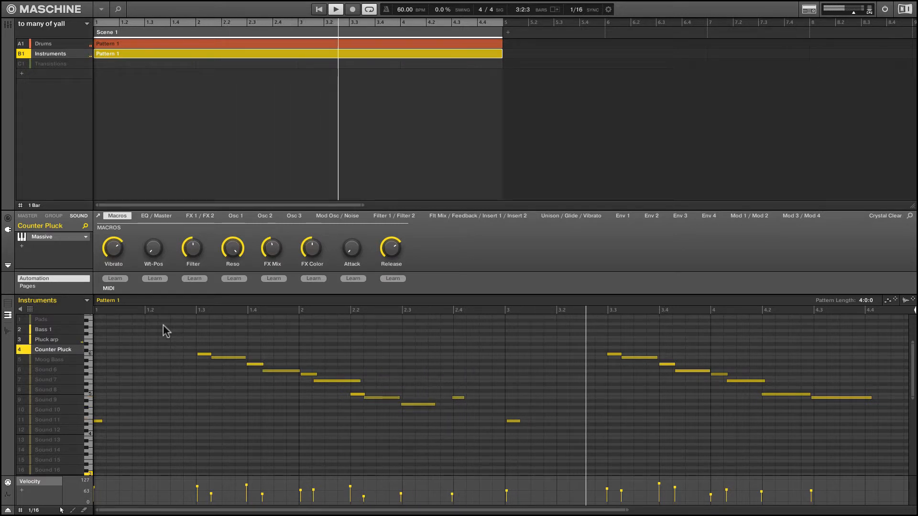
{"action": "key", "text": "space"}
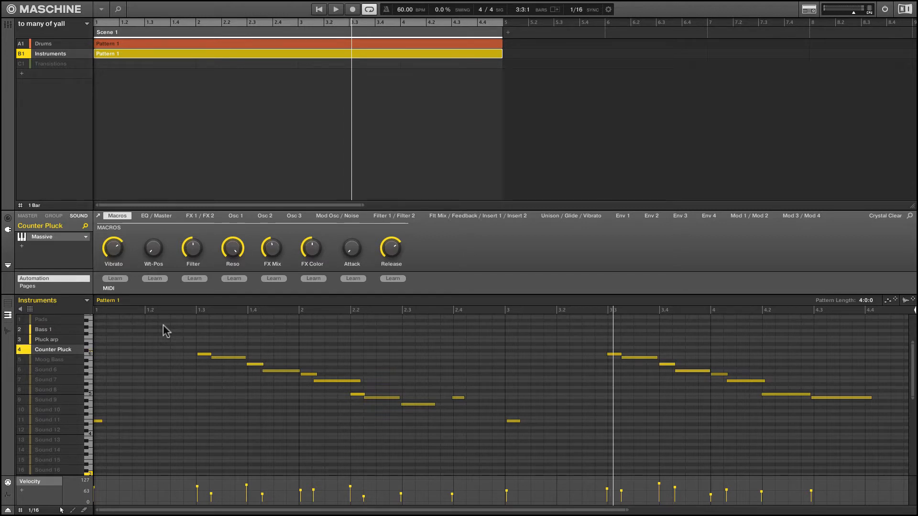
{"action": "left_click", "coordinate": [51, 340]}
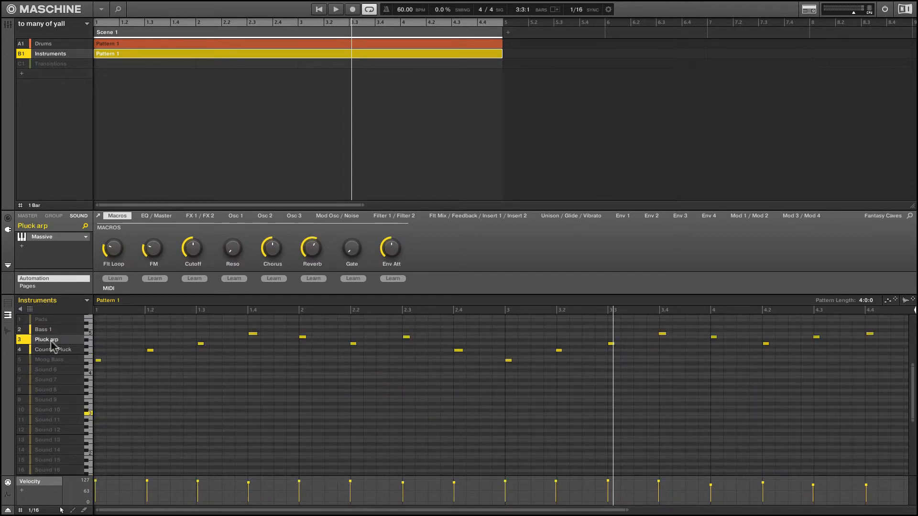
{"action": "left_click", "coordinate": [68, 357]}
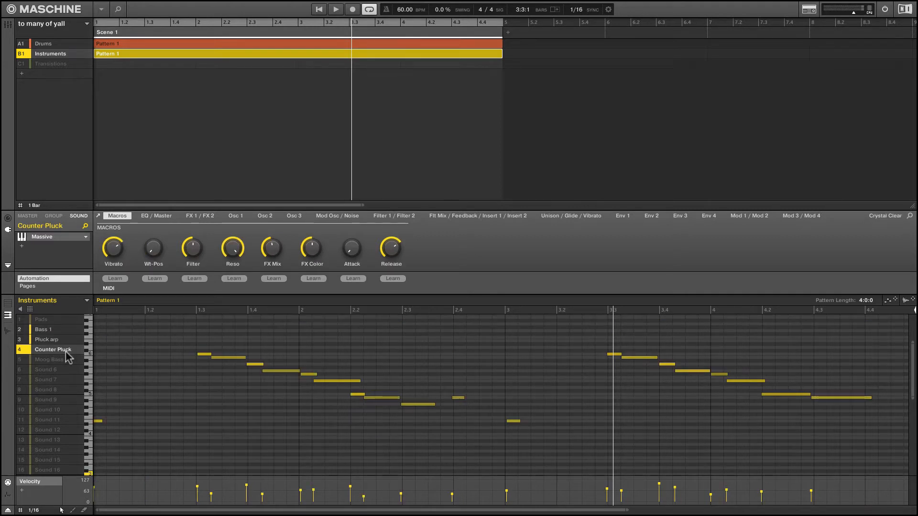
Step: Unmute Moog Bass, and view its Omnisphere plug-in window before closing it again
{"action": "left_click", "coordinate": [48, 360]}
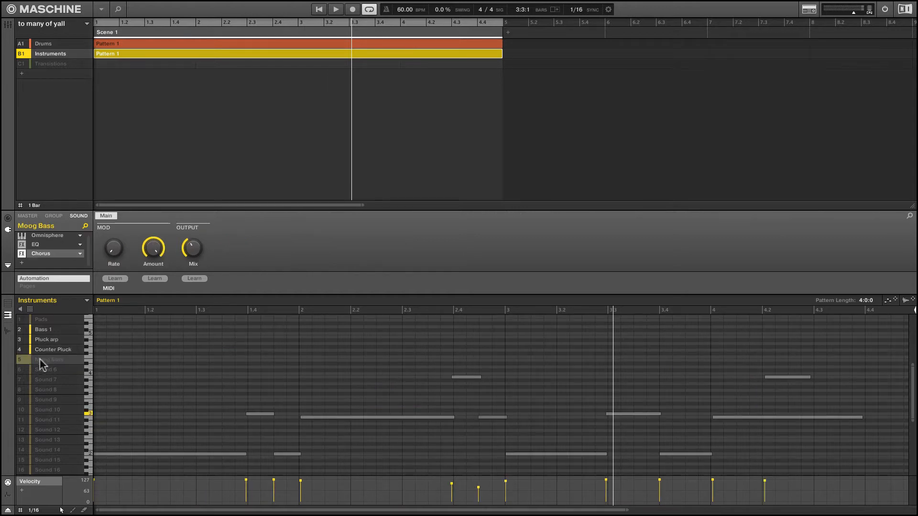
{"action": "double_click", "coordinate": [56, 238]}
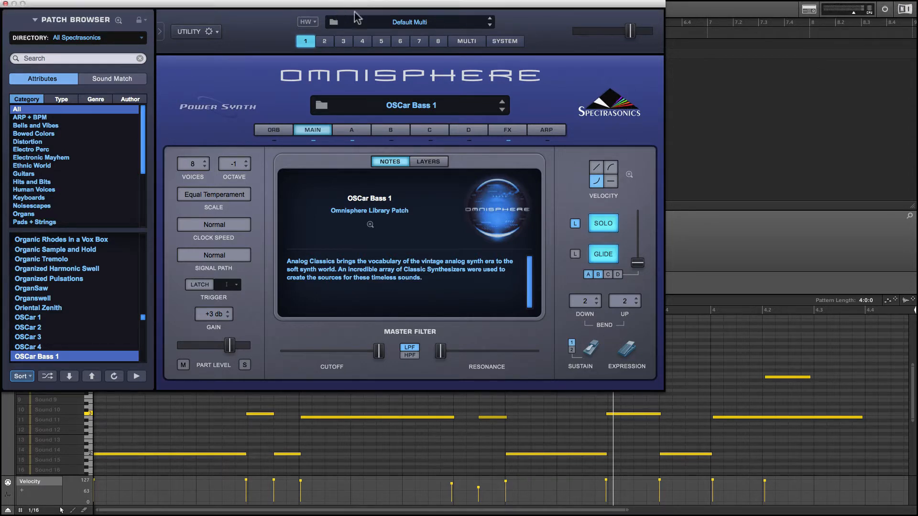
{"action": "left_click_drag", "start_coordinate": [383, 11], "coordinate": [439, 43]}
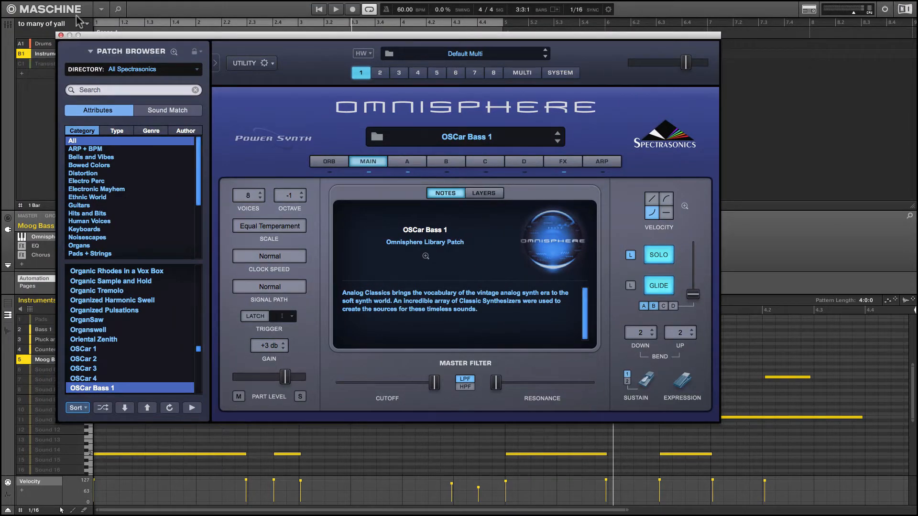
{"action": "left_click", "coordinate": [60, 35]}
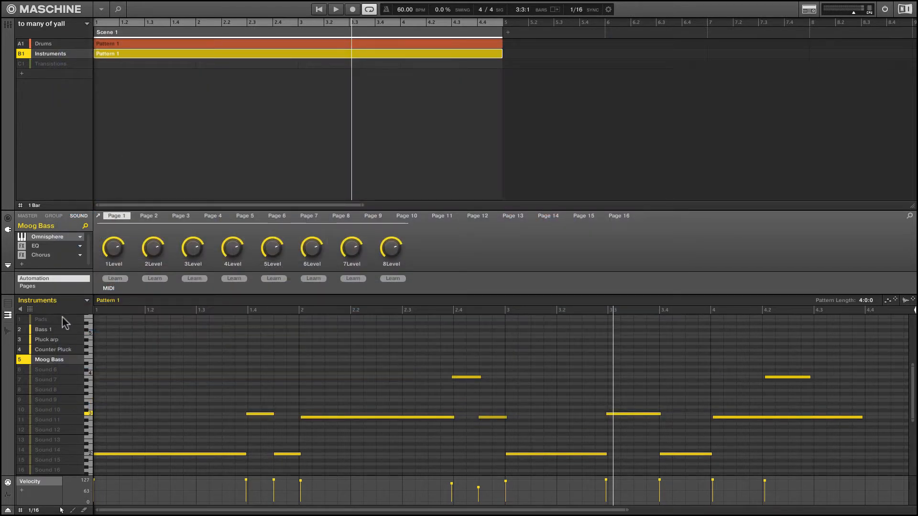
Step: Play the four-bar loop with Moog Bass included alongside the drums, Bass 1 and both plucks
{"action": "key", "text": "space"}
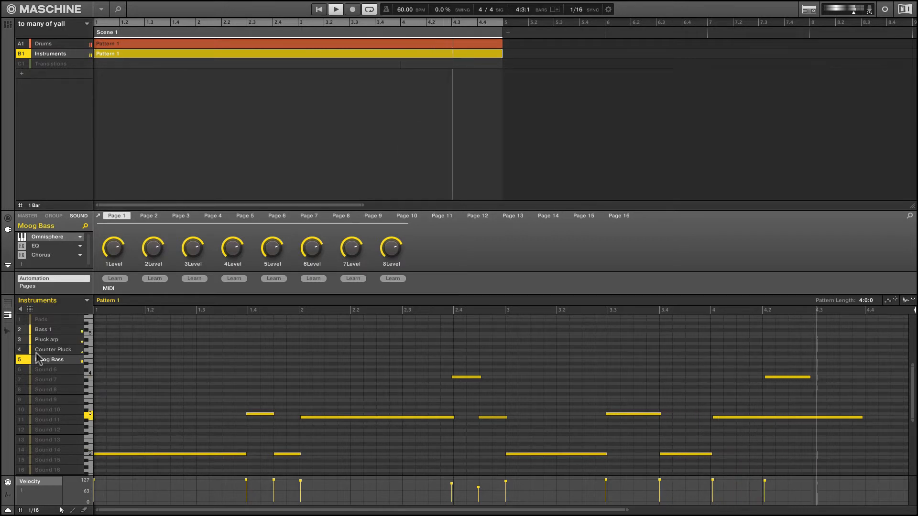
{"action": "key", "text": "space"}
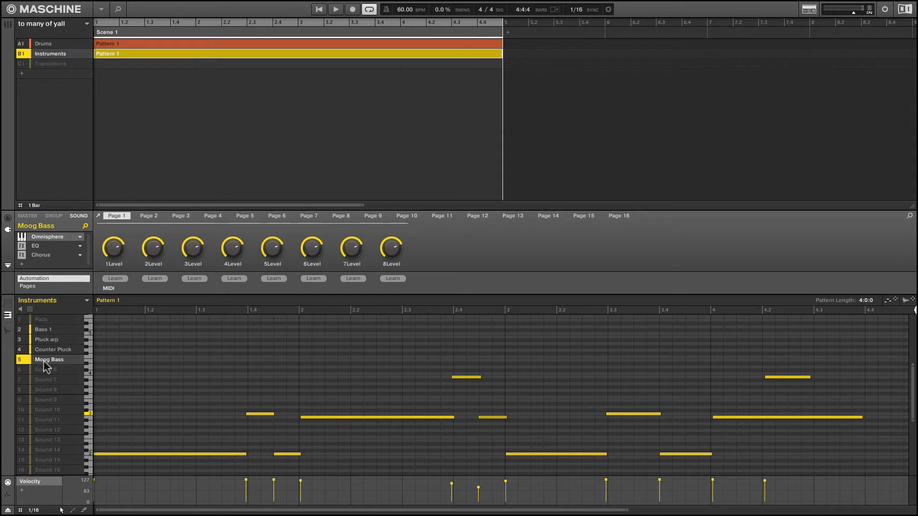
Step: Copy the Moog Bass sound and paste it into the empty Sound 6 slot of the Instruments group
{"action": "right_click", "coordinate": [44, 361]}
{"action": "left_click", "coordinate": [66, 442]}
{"action": "left_click", "coordinate": [54, 373]}
{"action": "right_click", "coordinate": [54, 371]}
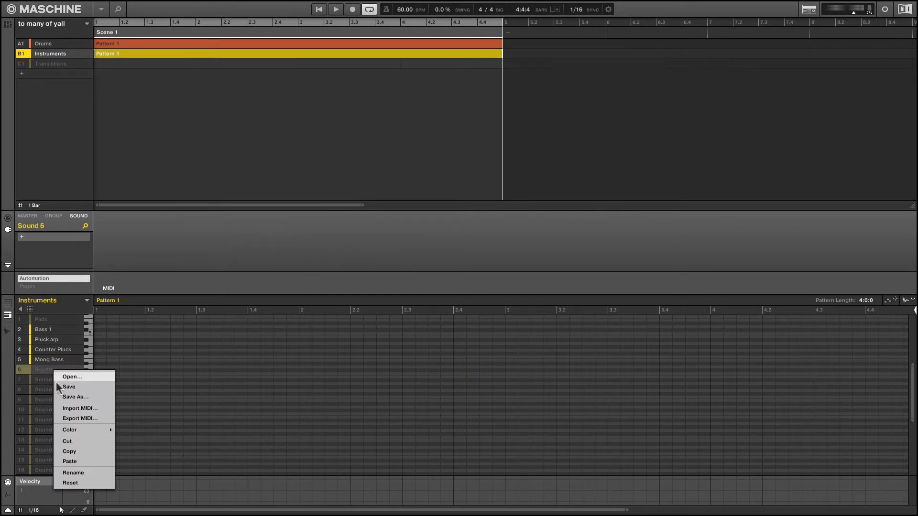
{"action": "left_click", "coordinate": [70, 461]}
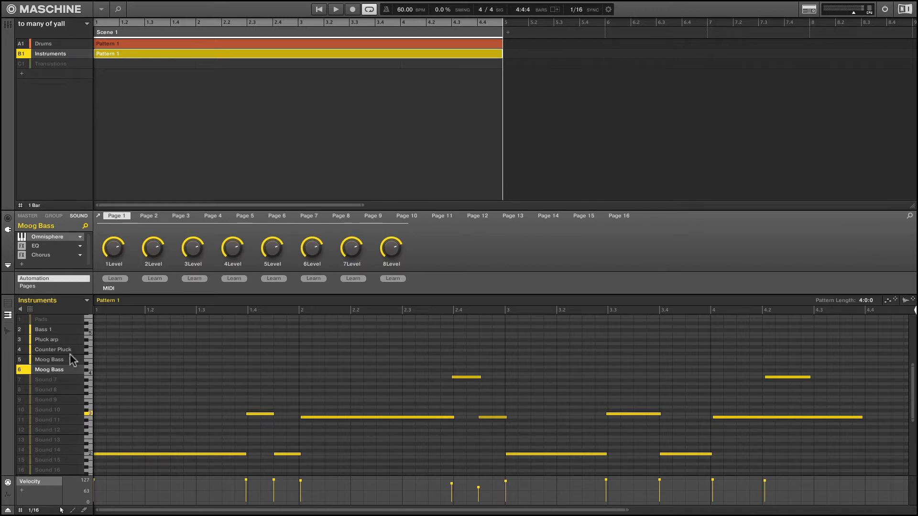
Step: Rename the duplicated Moog Bass in slot 6 as Sub Bass
{"action": "double_click", "coordinate": [57, 370]}
{"action": "key", "text": "BackSpace"}
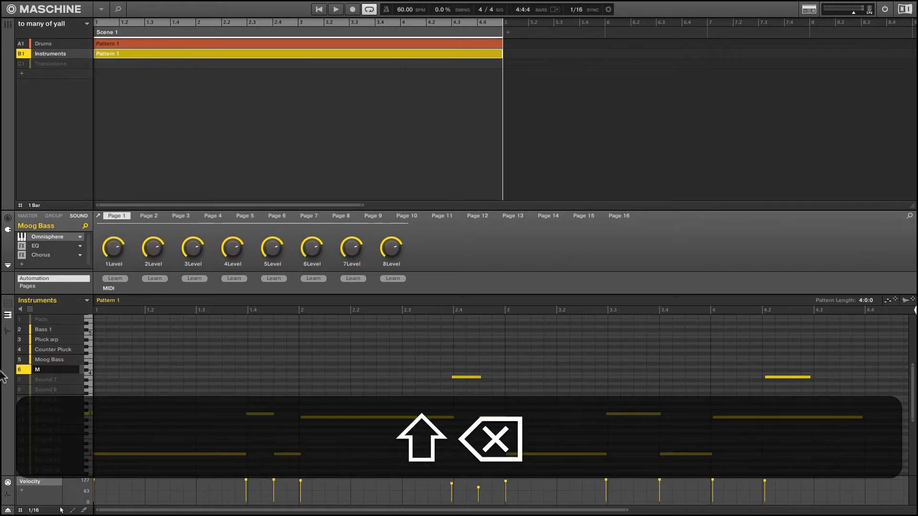
{"action": "type", "text": "Sub Bas"}
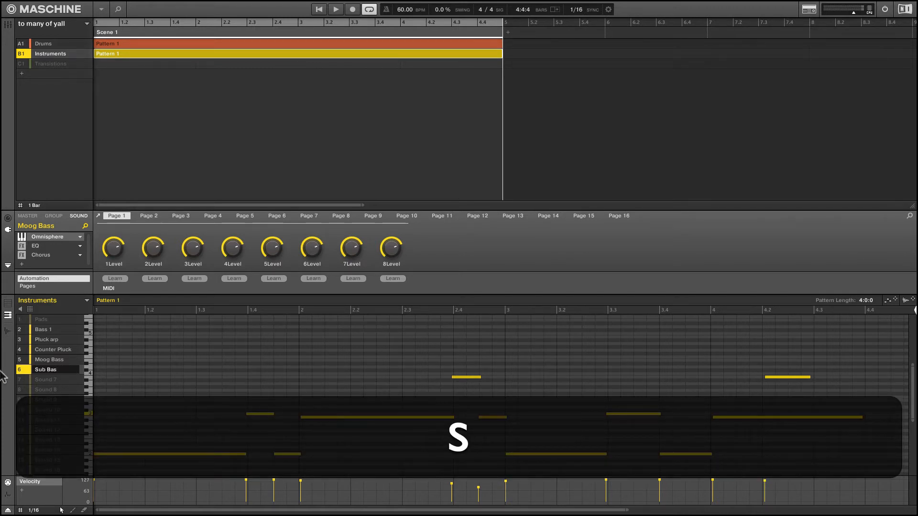
{"action": "type", "text": "s"}
{"action": "key", "text": "Return"}
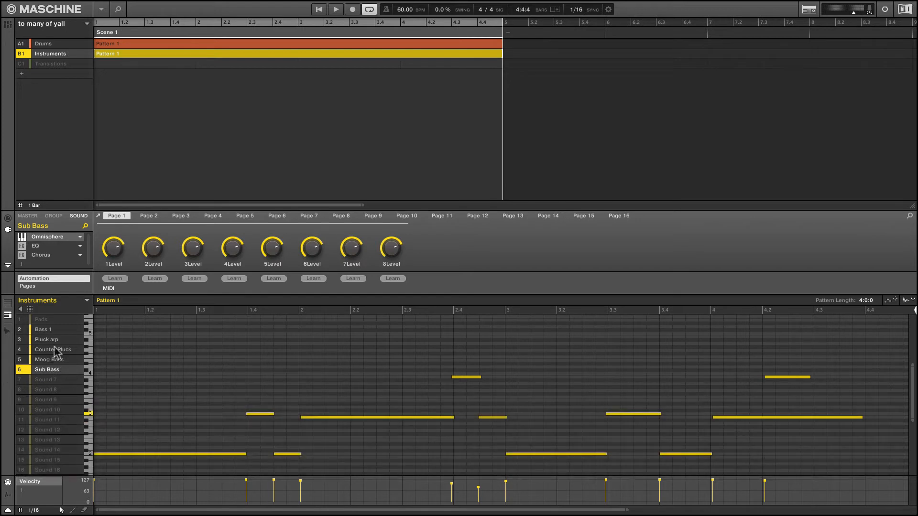
Step: Search the Omnisphere patches of Sub Bass for "sub bass" and load KMINI - Bomb the Bass 2
{"action": "double_click", "coordinate": [65, 234]}
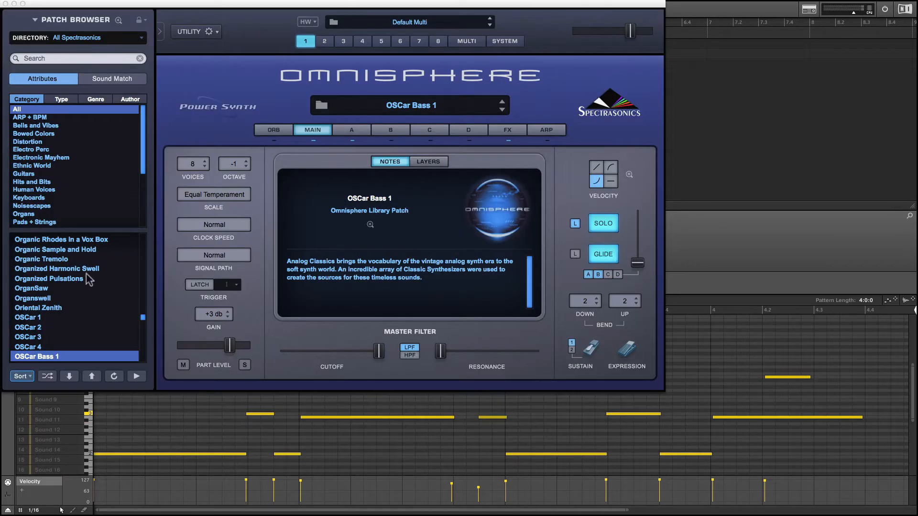
{"action": "scroll", "coordinate": [89, 279], "scroll_direction": "up", "scroll_amount": 8}
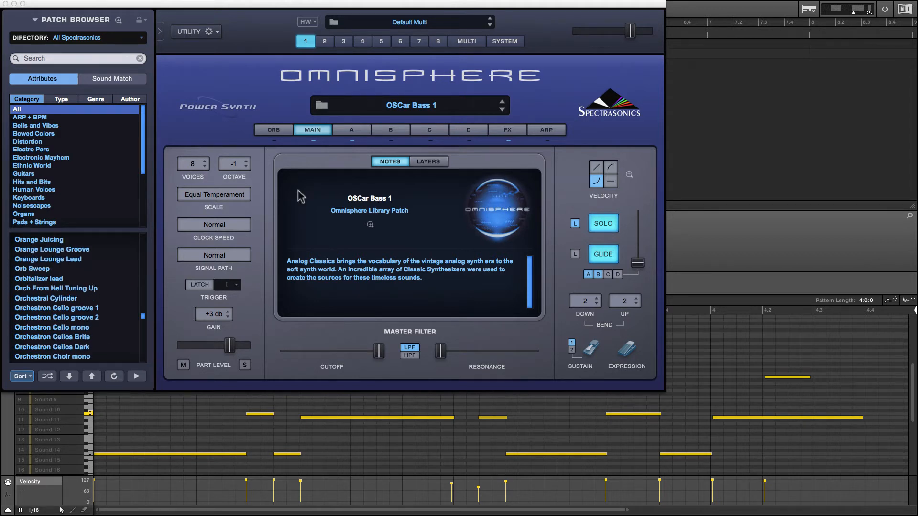
{"action": "left_click", "coordinate": [103, 56]}
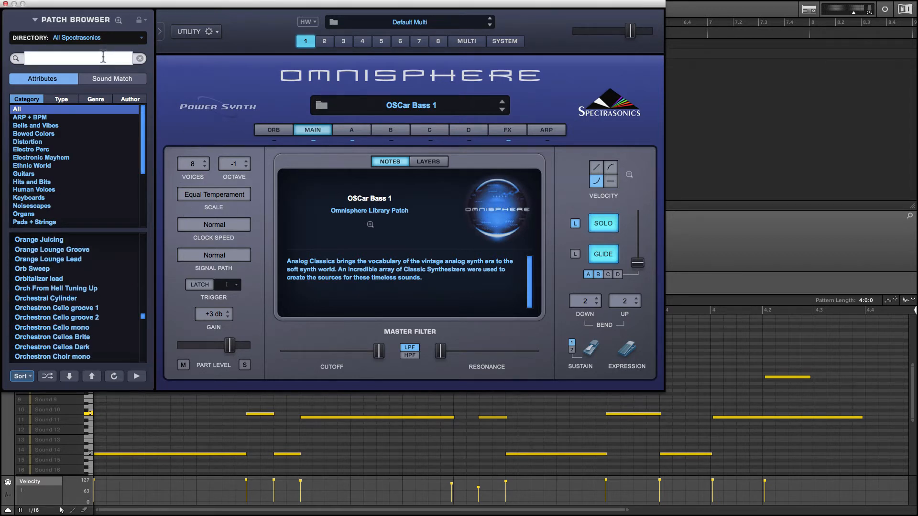
{"action": "type", "text": "s"}
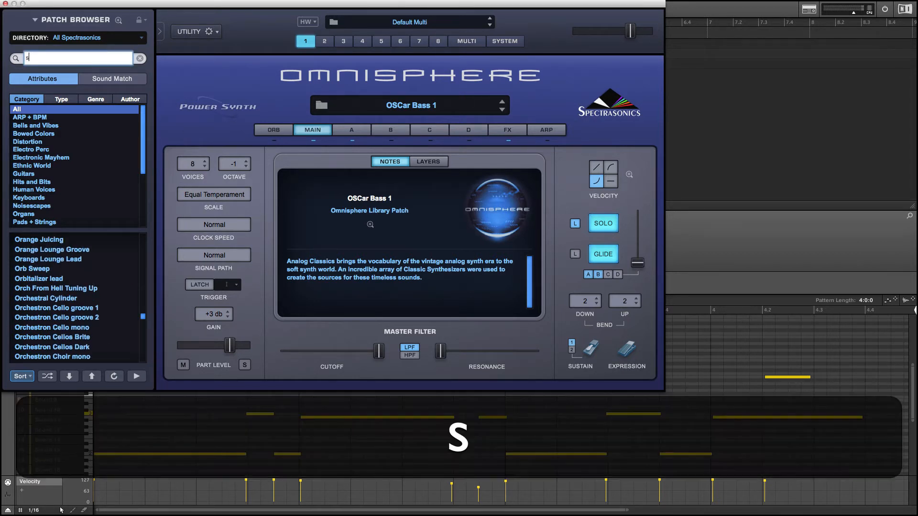
{"action": "type", "text": "ub bass"}
{"action": "key", "text": "Return"}
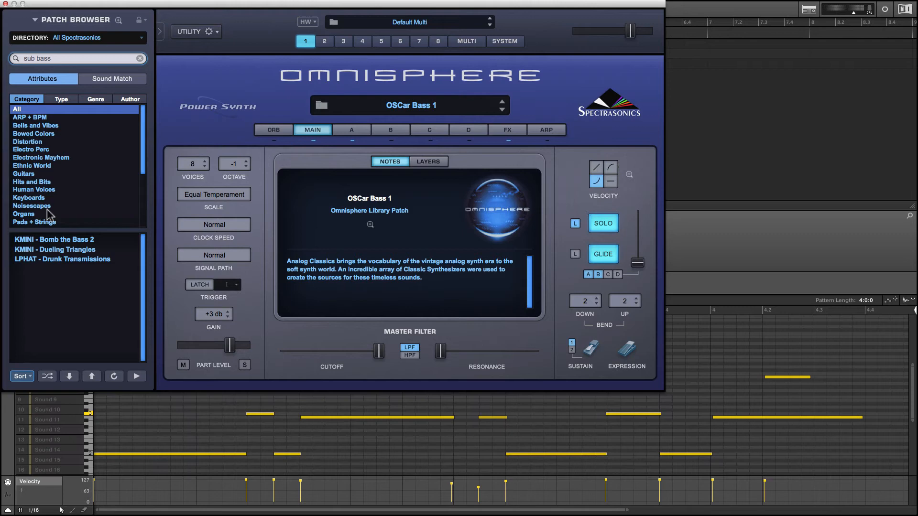
{"action": "left_click", "coordinate": [57, 239]}
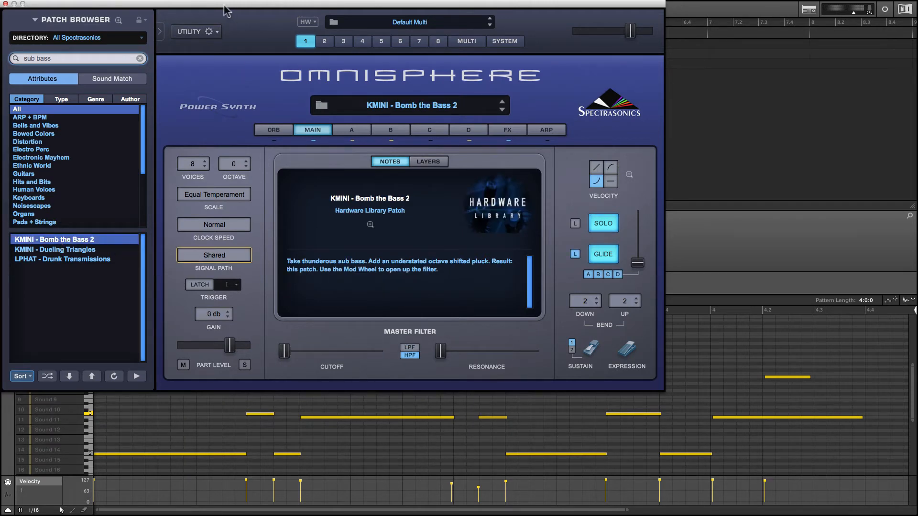
Step: Switch the Sub Bass patch to KMINI - Dueling Triangles, clear the patch search and close the Omnisphere window
{"action": "left_click_drag", "start_coordinate": [225, 10], "coordinate": [546, 10]}
{"action": "left_click", "coordinate": [90, 365]}
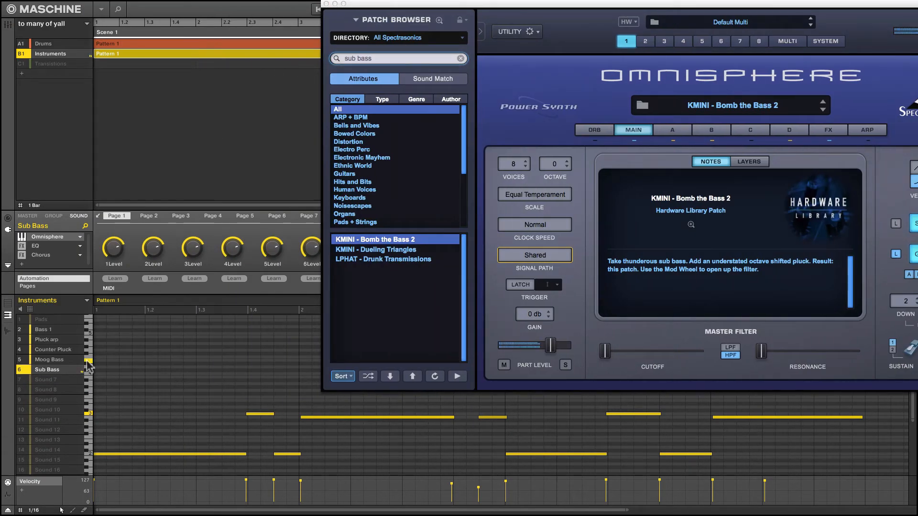
{"action": "left_click", "coordinate": [410, 249]}
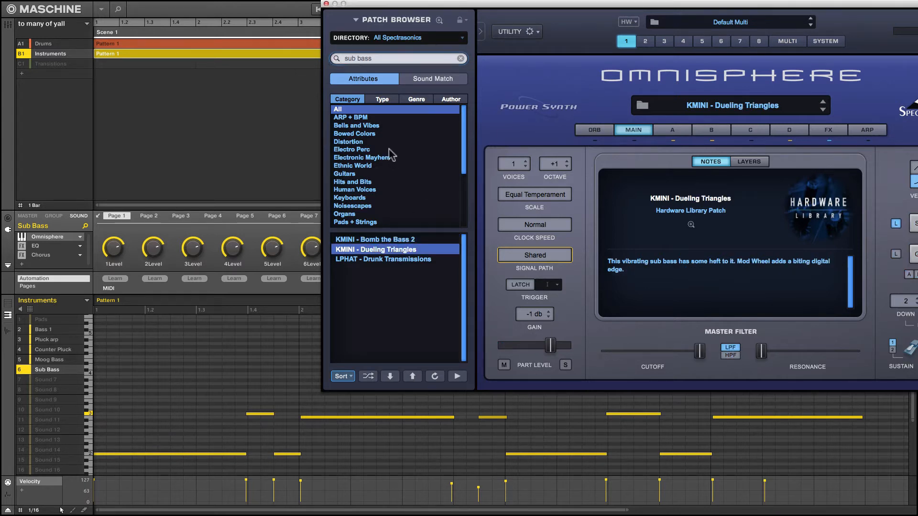
{"action": "left_click", "coordinate": [460, 58]}
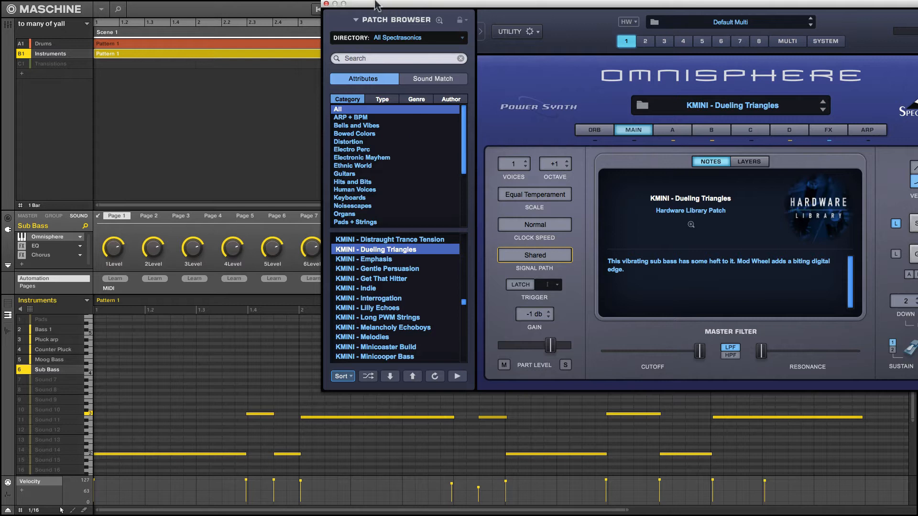
{"action": "mouse_move", "coordinate": [326, 6]}
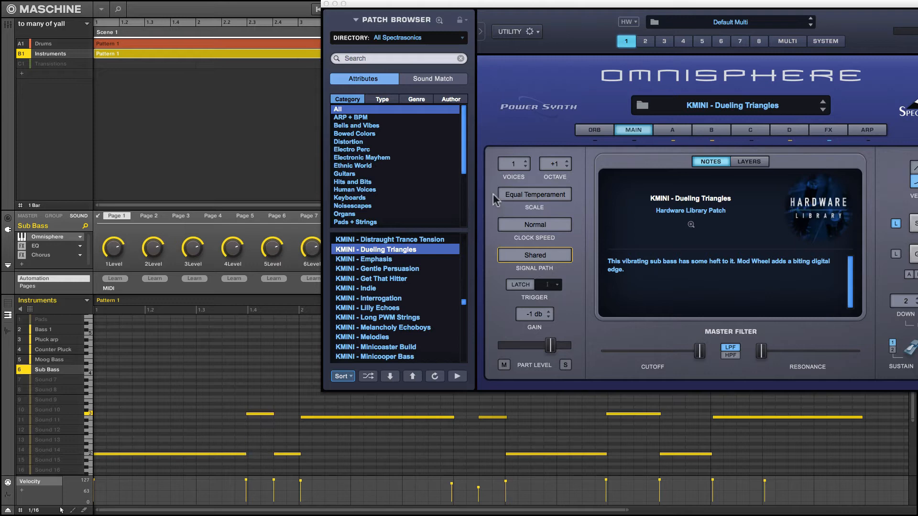
{"action": "left_click", "coordinate": [327, 4]}
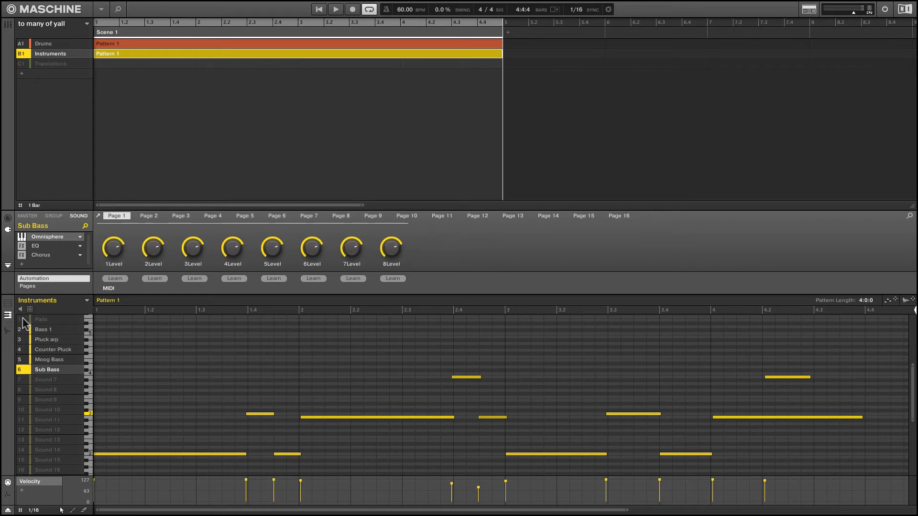
Step: Unmute the Pads sound in the Instruments group and play the loop with all six instrument sounds
{"action": "left_click", "coordinate": [38, 319]}
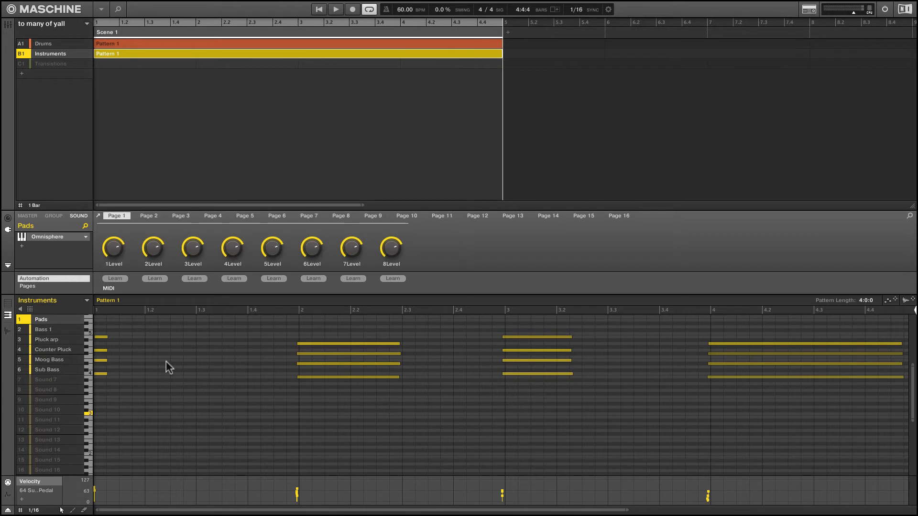
{"action": "key", "text": "space"}
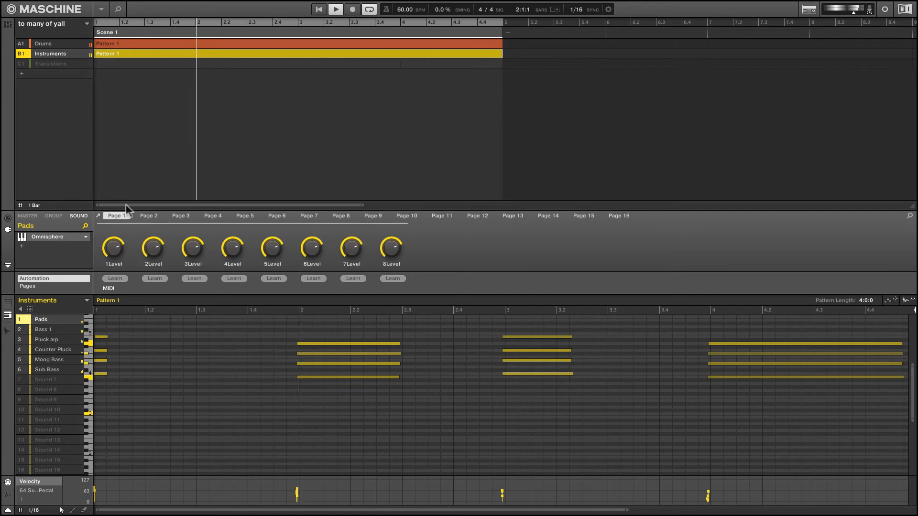
Step: Compare the channel levels of the Drums and Instruments groups in the mixer view during playback, and stop the loop
{"action": "key", "text": "Up"}
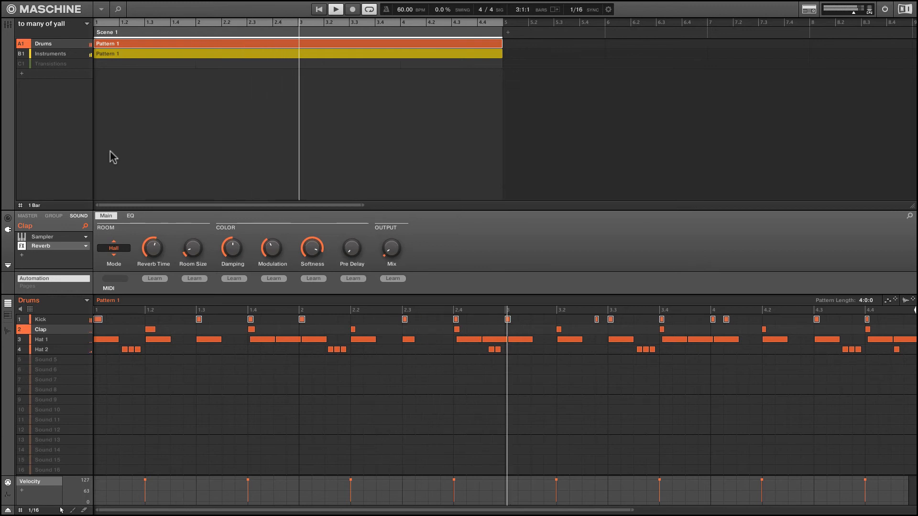
{"action": "key", "text": "Tab"}
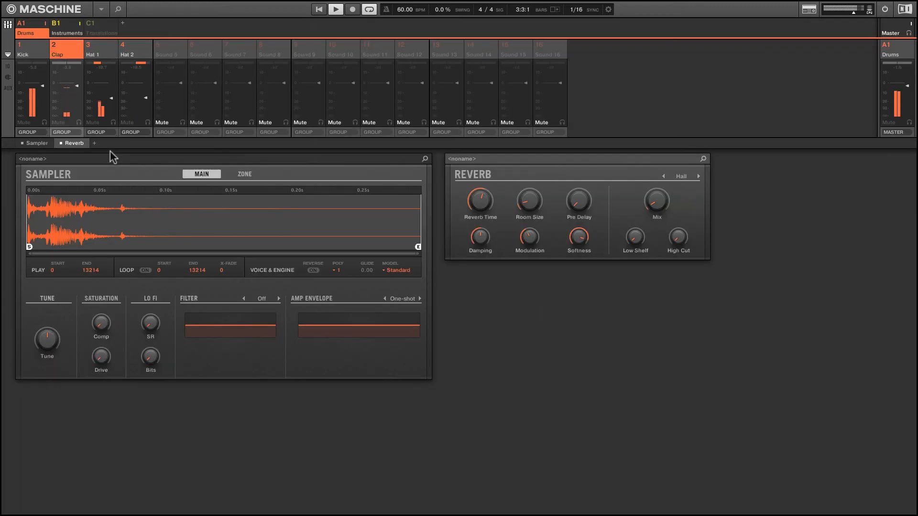
{"action": "key", "text": "2"}
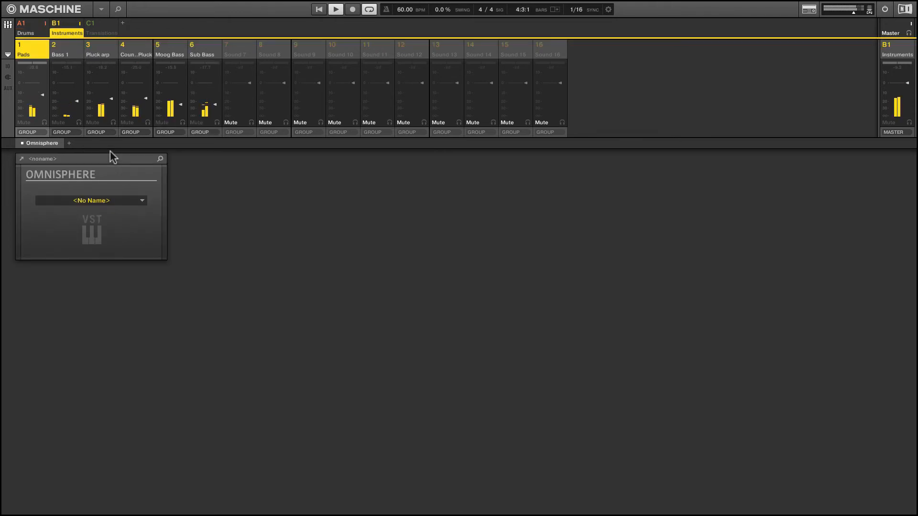
{"action": "key", "text": "1"}
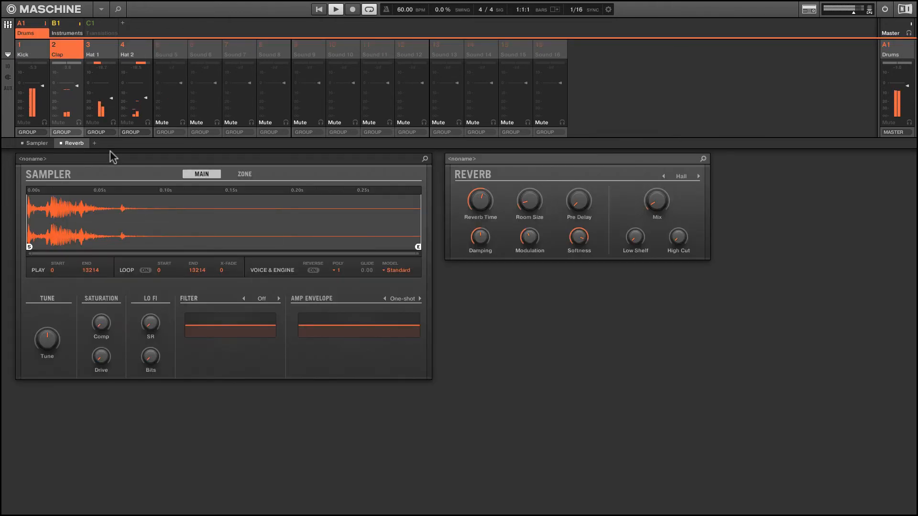
{"action": "key", "text": "space"}
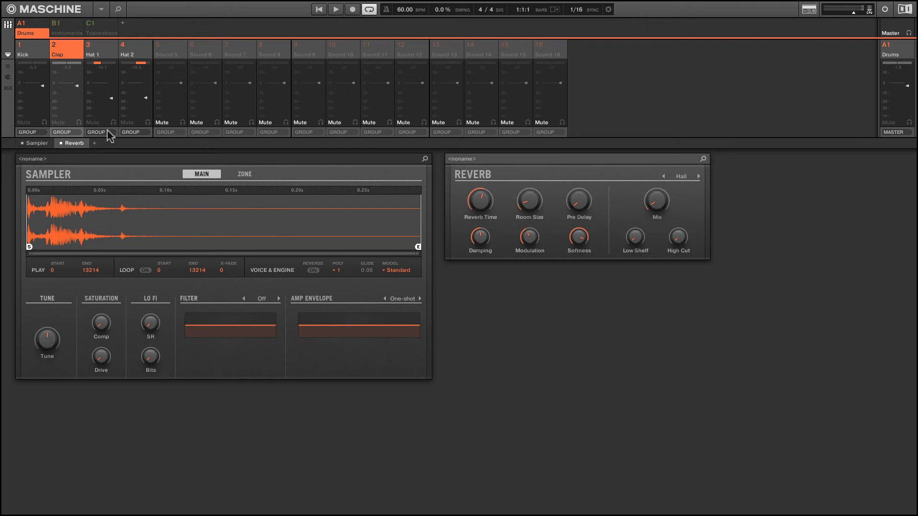
Step: Alternate between the Drums and Instruments groups in the mixer, and return to the arrangement view with Drums selected
{"action": "key", "text": "Right"}
{"action": "key", "text": "Left"}
{"action": "key", "text": "Right"}
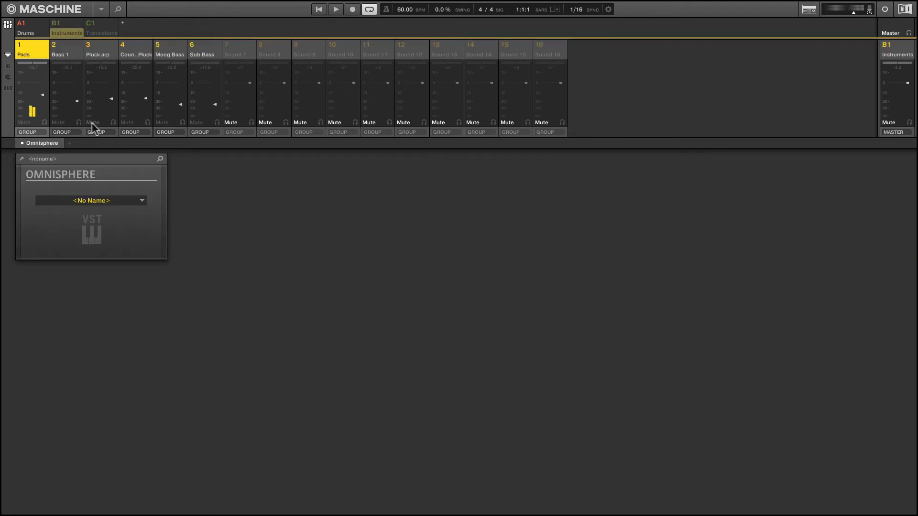
{"action": "key", "text": "Left"}
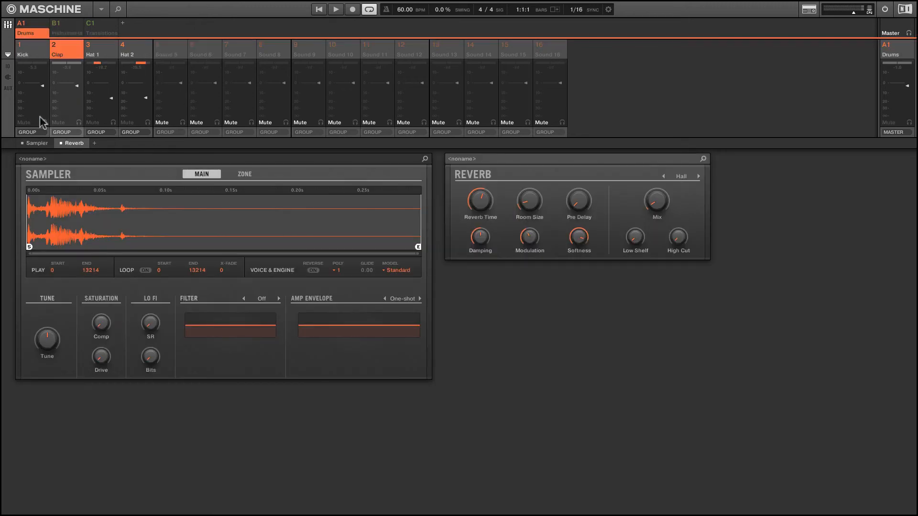
{"action": "key", "text": "Tab"}
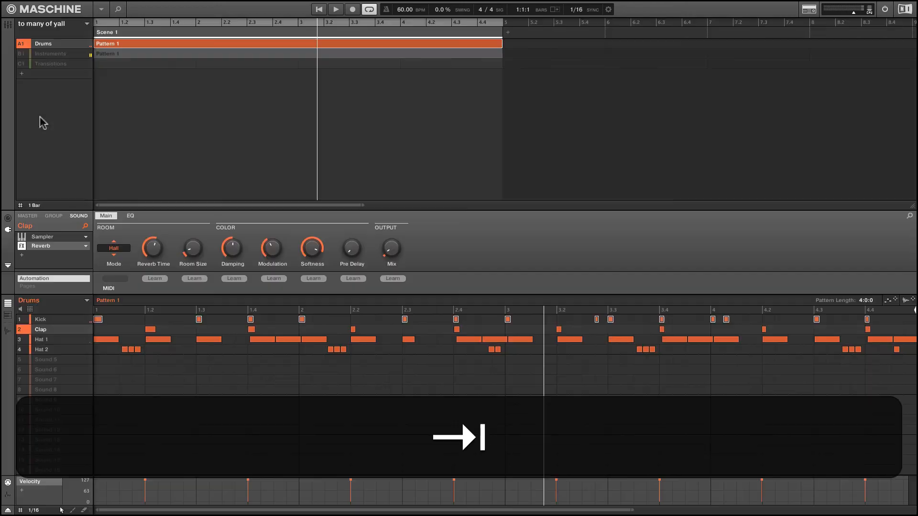
Step: Select the Moog Bass sound in the Instruments group to inspect its notes and plug-in chain
{"action": "left_click", "coordinate": [52, 55]}
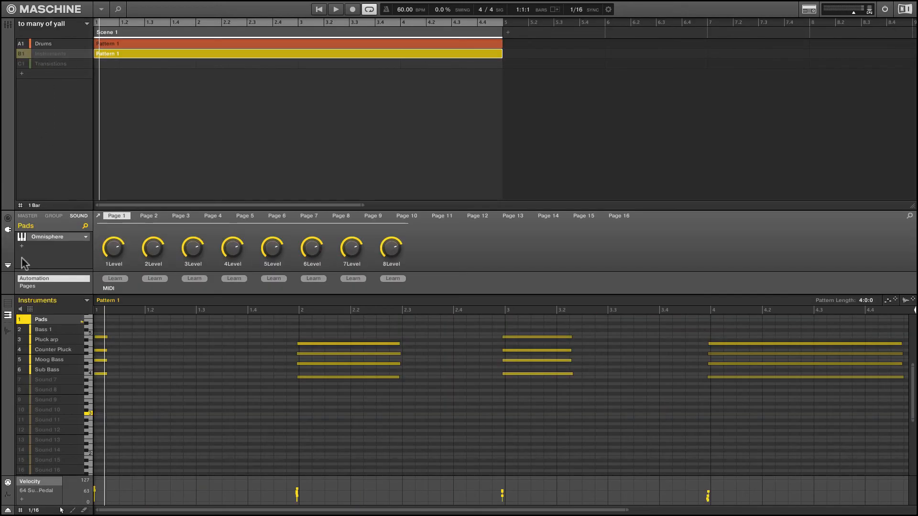
{"action": "left_click", "coordinate": [52, 360]}
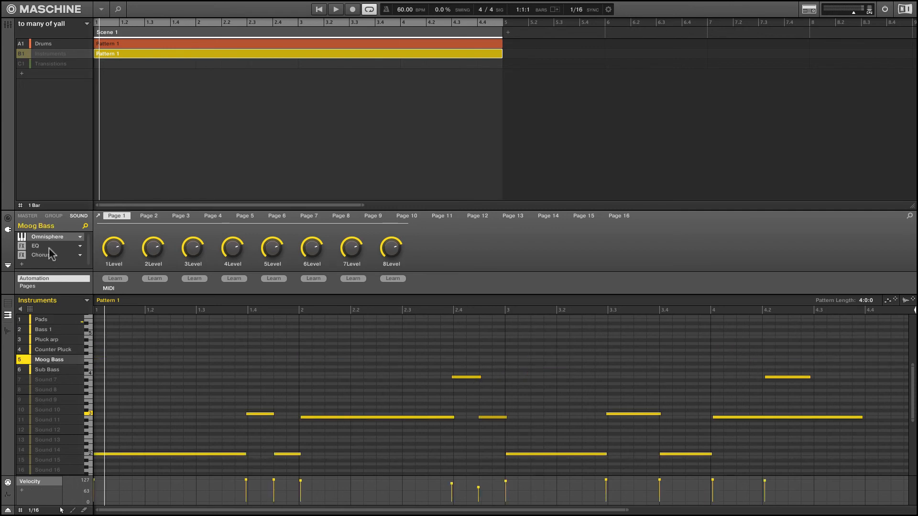